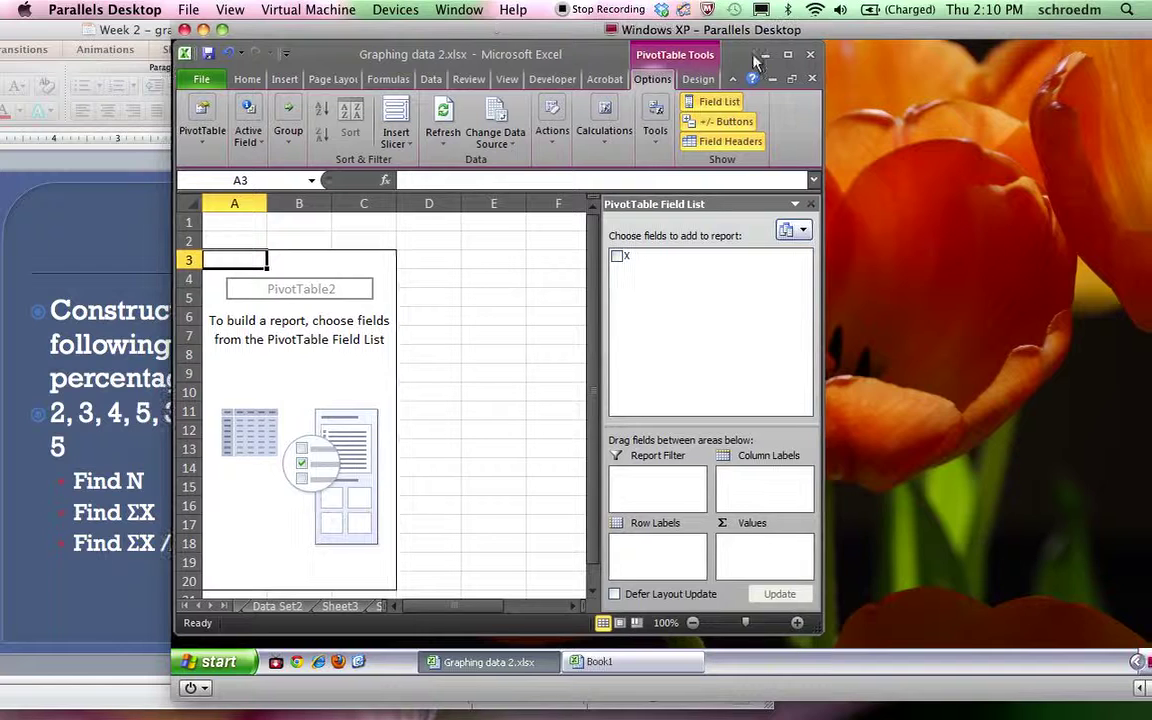
Widen the spreadsheet window and place the X field in the pivot table's row labels.
{"action": "left_click_drag", "start_coordinate": [816, 625], "coordinate": [1074, 632]}
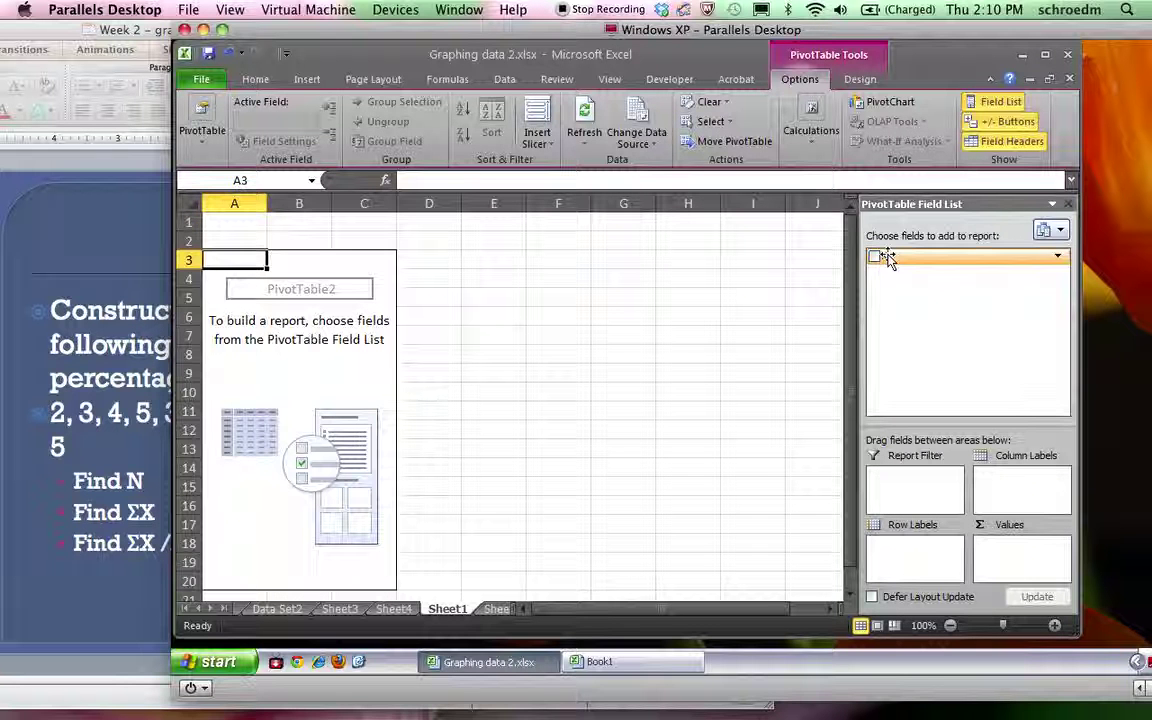
{"action": "left_click_drag", "start_coordinate": [883, 257], "coordinate": [892, 560]}
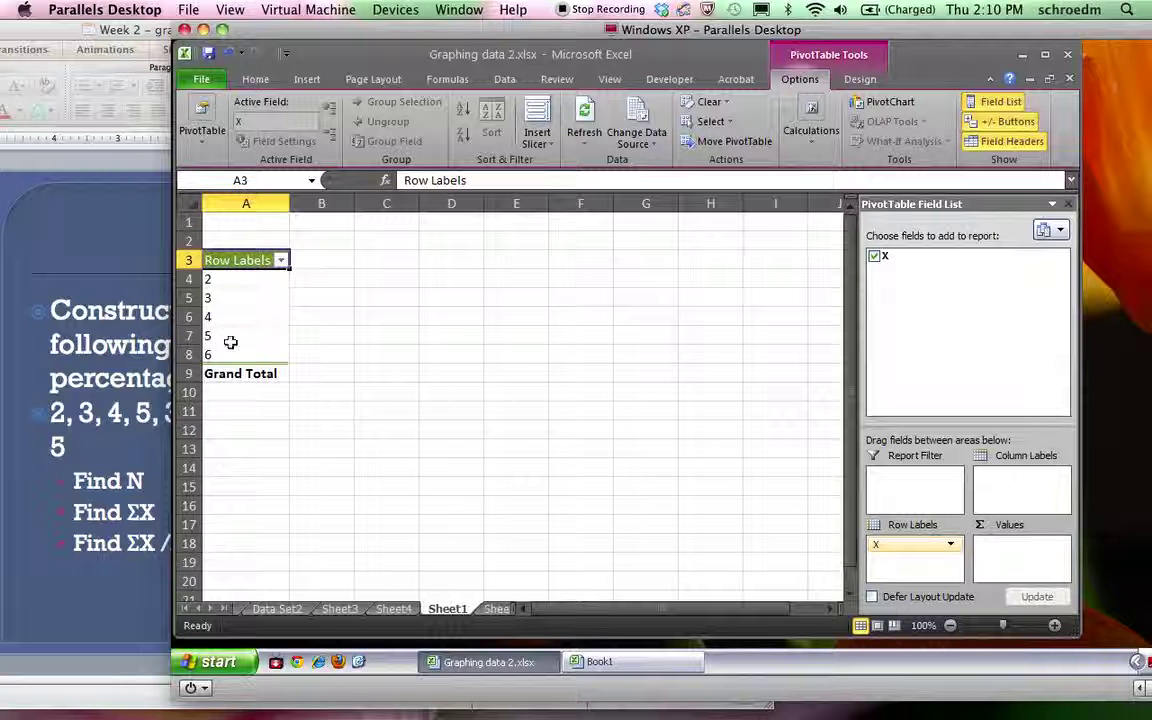
{"action": "left_click", "coordinate": [158, 372]}
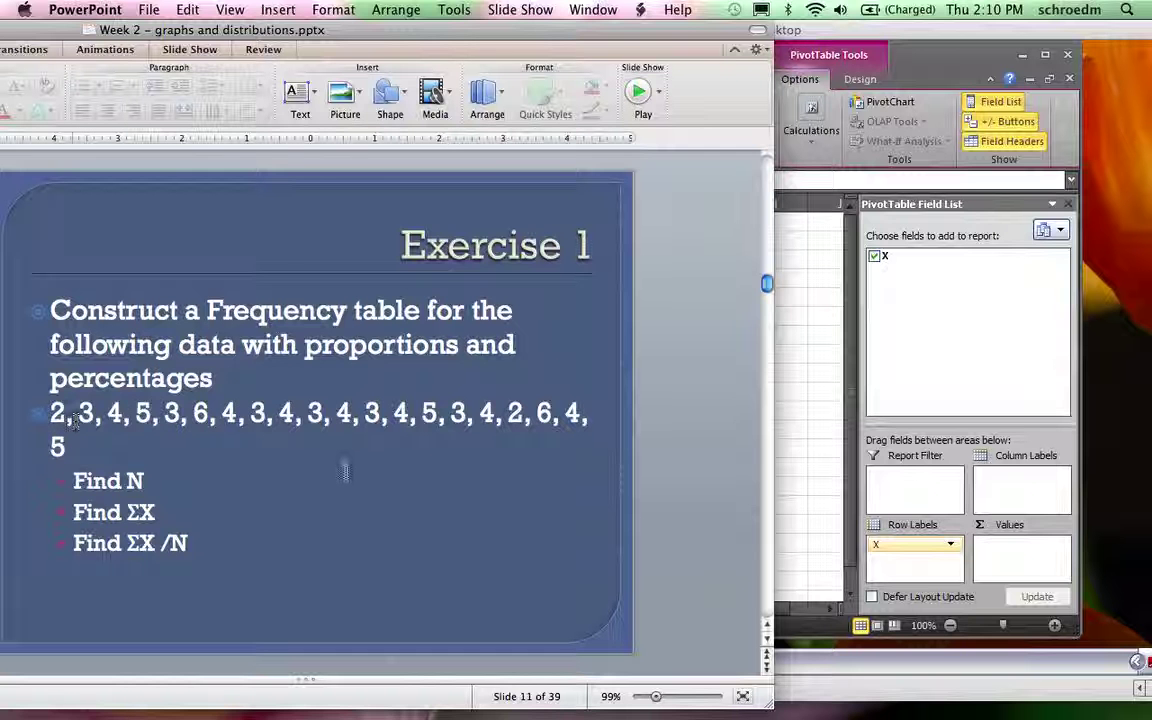
{"action": "left_click", "coordinate": [835, 348]}
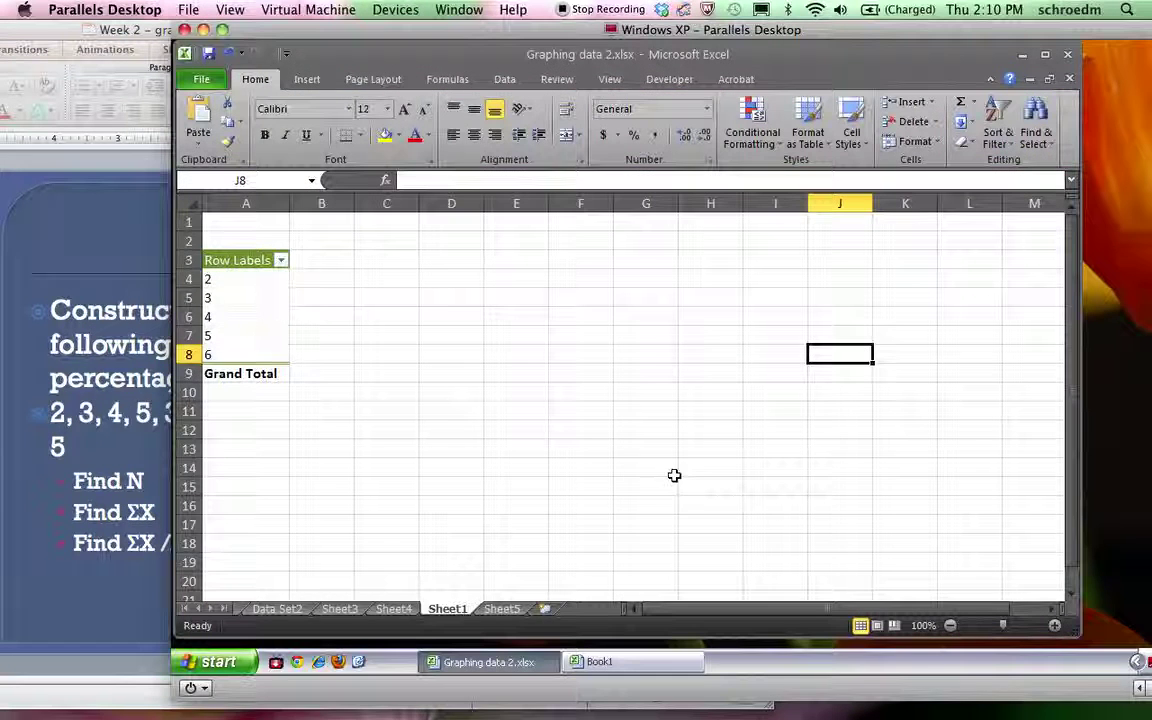
{"action": "left_click", "coordinate": [247, 258]}
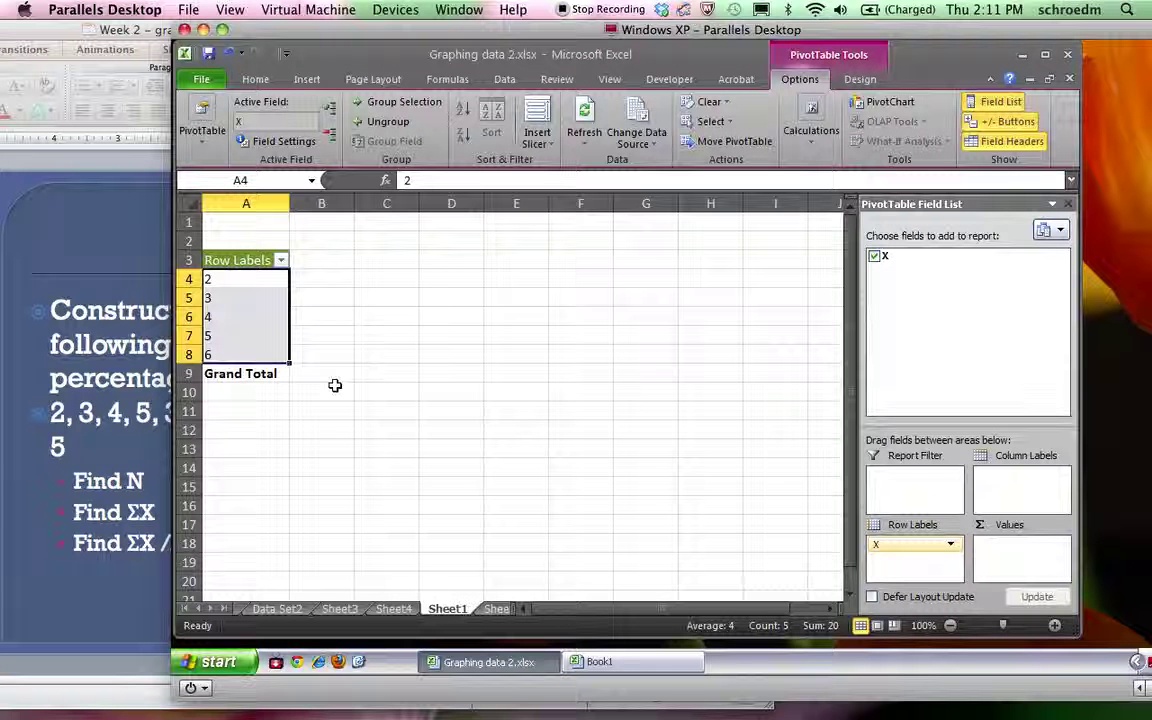
Add the X field to the pivot table's values and summarize it by Count.
{"action": "left_click_drag", "start_coordinate": [876, 258], "coordinate": [1000, 558]}
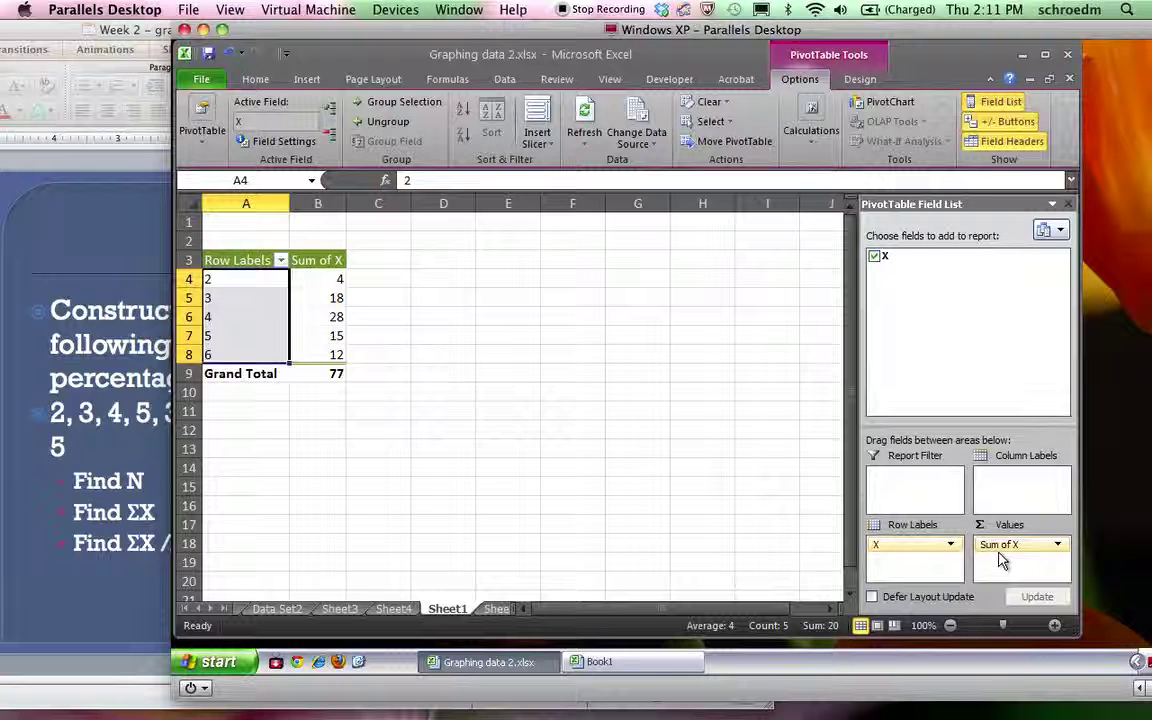
{"action": "left_click", "coordinate": [1057, 546]}
{"action": "left_click", "coordinate": [1053, 525]}
{"action": "left_click", "coordinate": [750, 416]}
{"action": "left_click", "coordinate": [887, 505]}
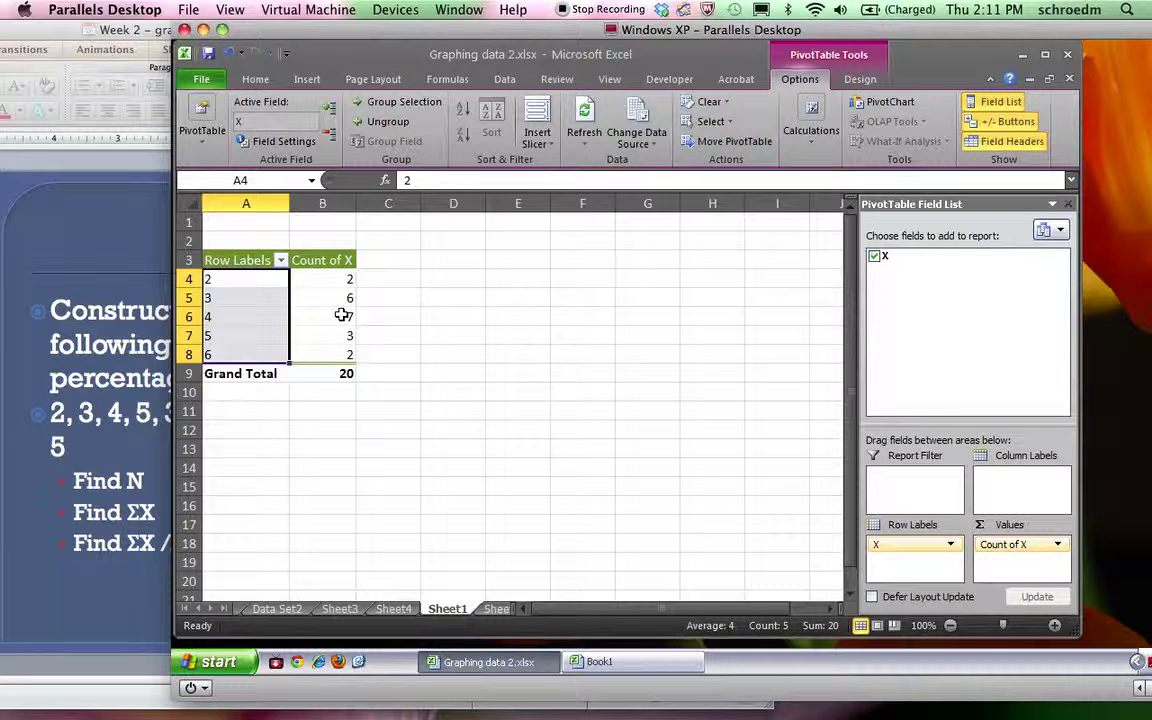
{"action": "left_click", "coordinate": [447, 335]}
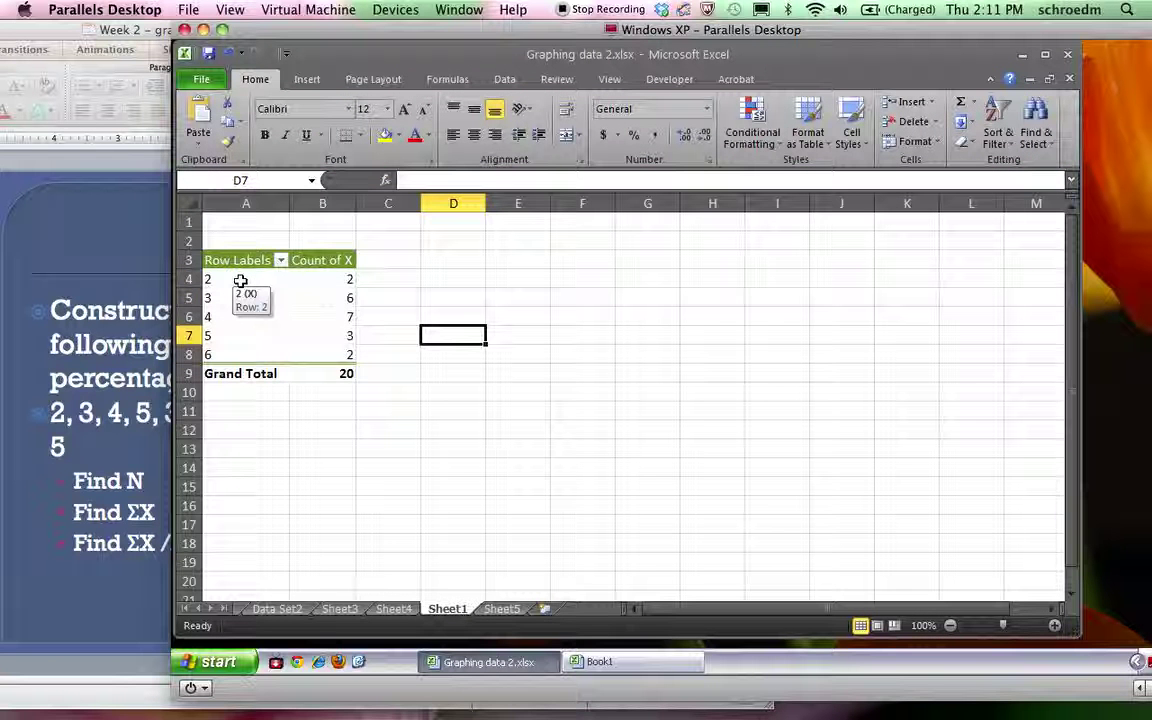
Move the Parallels Desktop window aside to uncover more of the exercise slide.
{"action": "left_click", "coordinate": [907, 298]}
{"action": "left_click_drag", "start_coordinate": [437, 32], "coordinate": [627, 31]}
{"action": "left_click", "coordinate": [484, 411]}
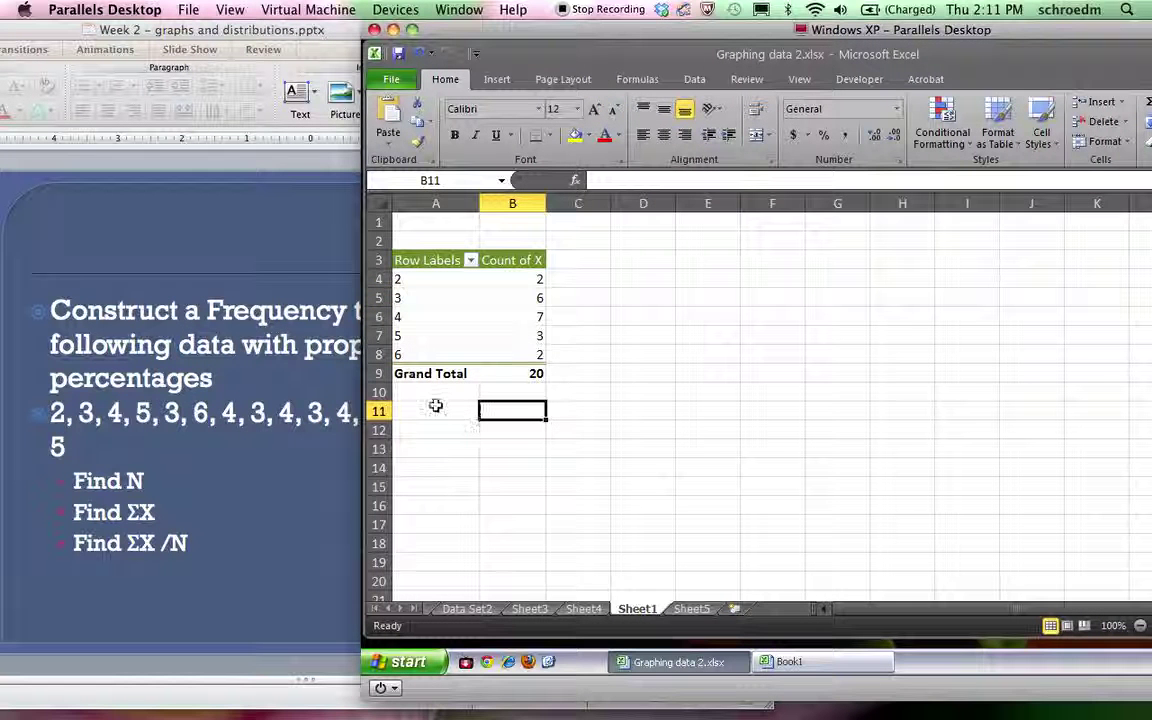
Copy the pivot table's scores and counts in A4:B8 and paste them as values starting at A13.
{"action": "left_click_drag", "start_coordinate": [403, 278], "coordinate": [485, 352]}
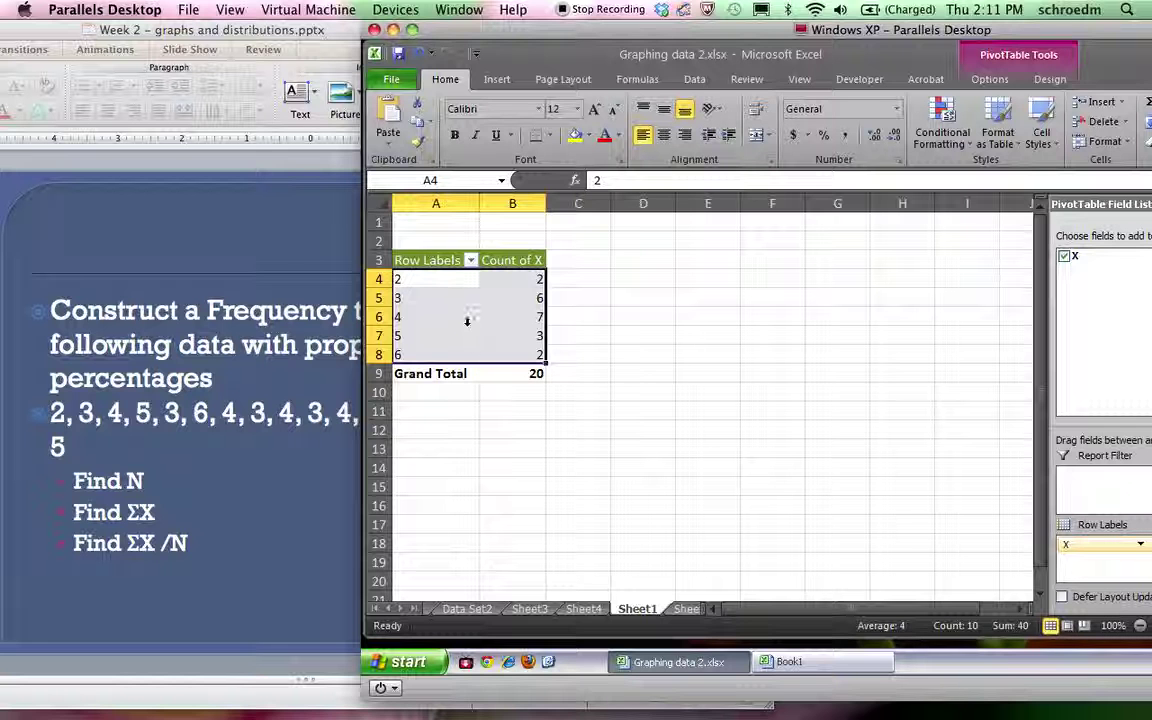
{"action": "right_click", "coordinate": [467, 322]}
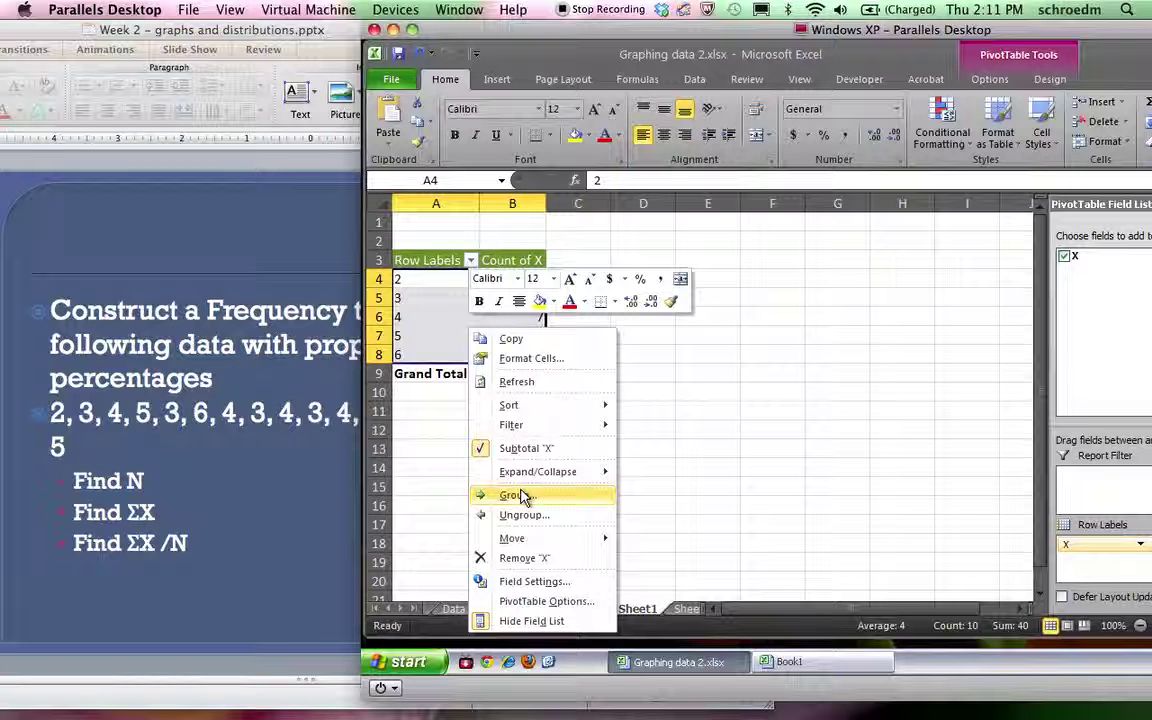
{"action": "left_click", "coordinate": [509, 337]}
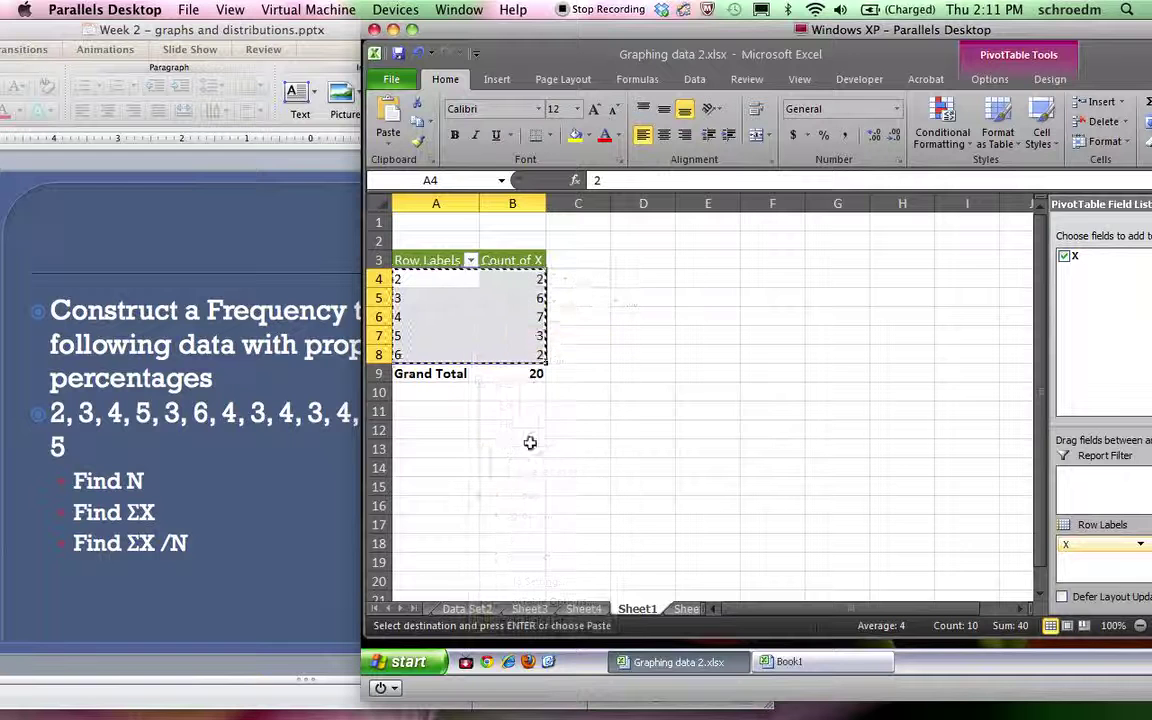
{"action": "left_click", "coordinate": [443, 450]}
{"action": "right_click", "coordinate": [443, 452]}
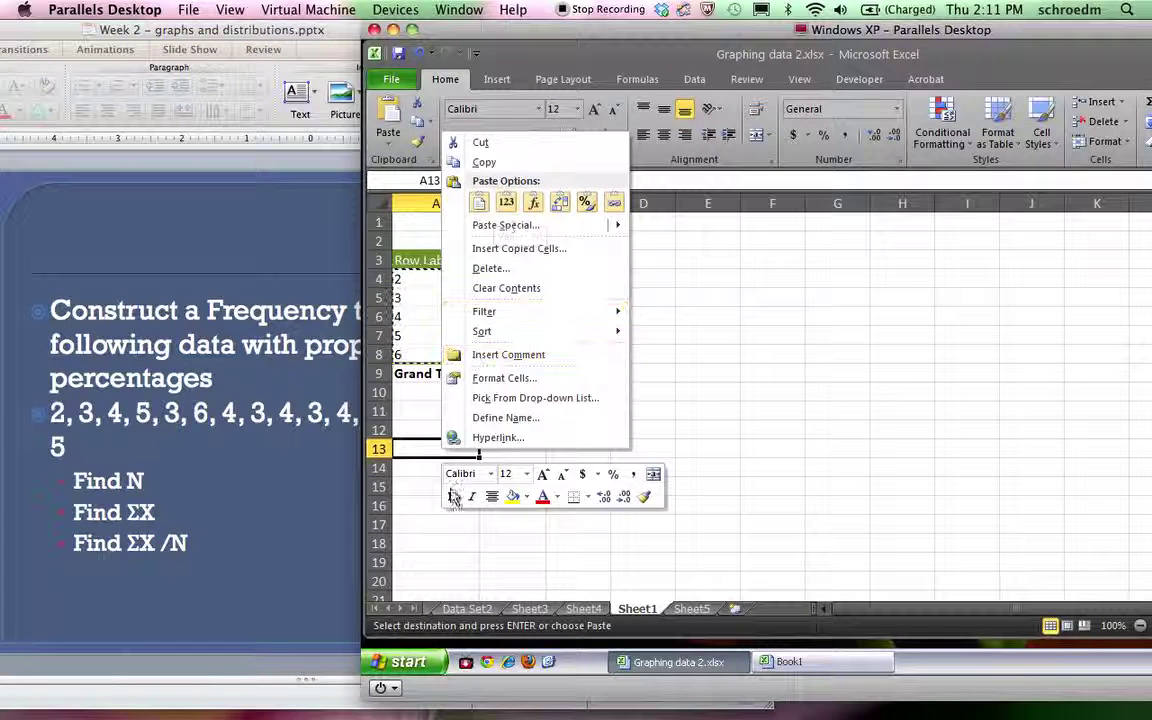
{"action": "mouse_move", "coordinate": [506, 225]}
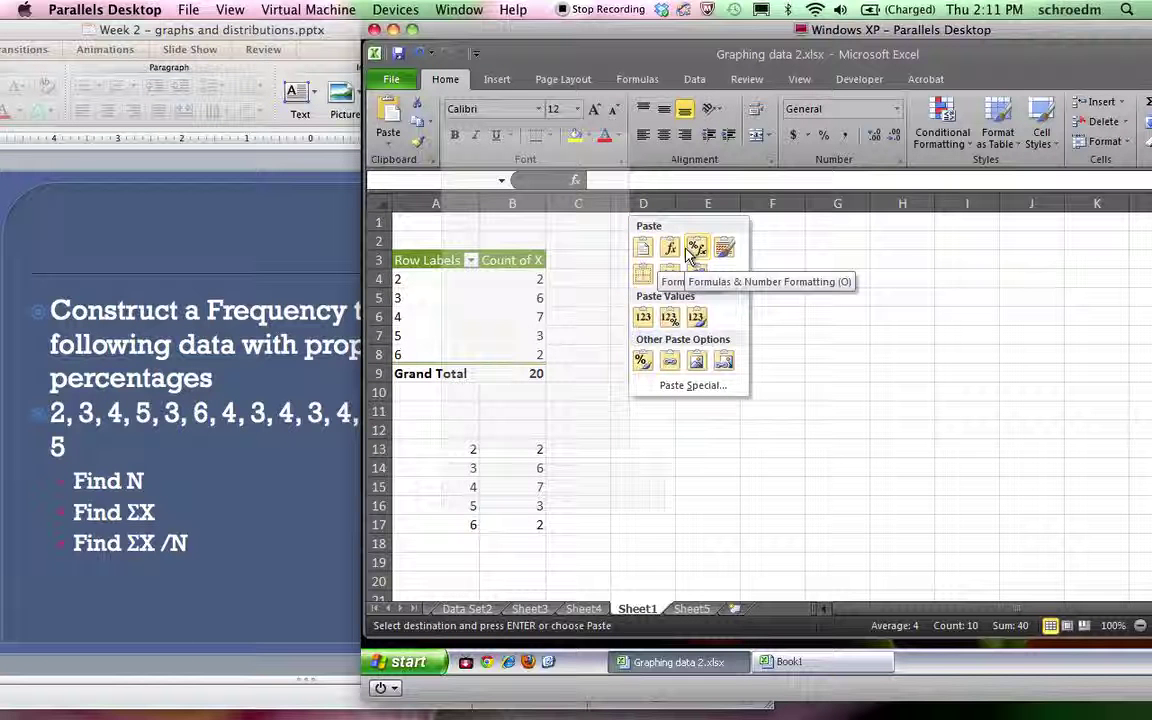
{"action": "left_click", "coordinate": [645, 318]}
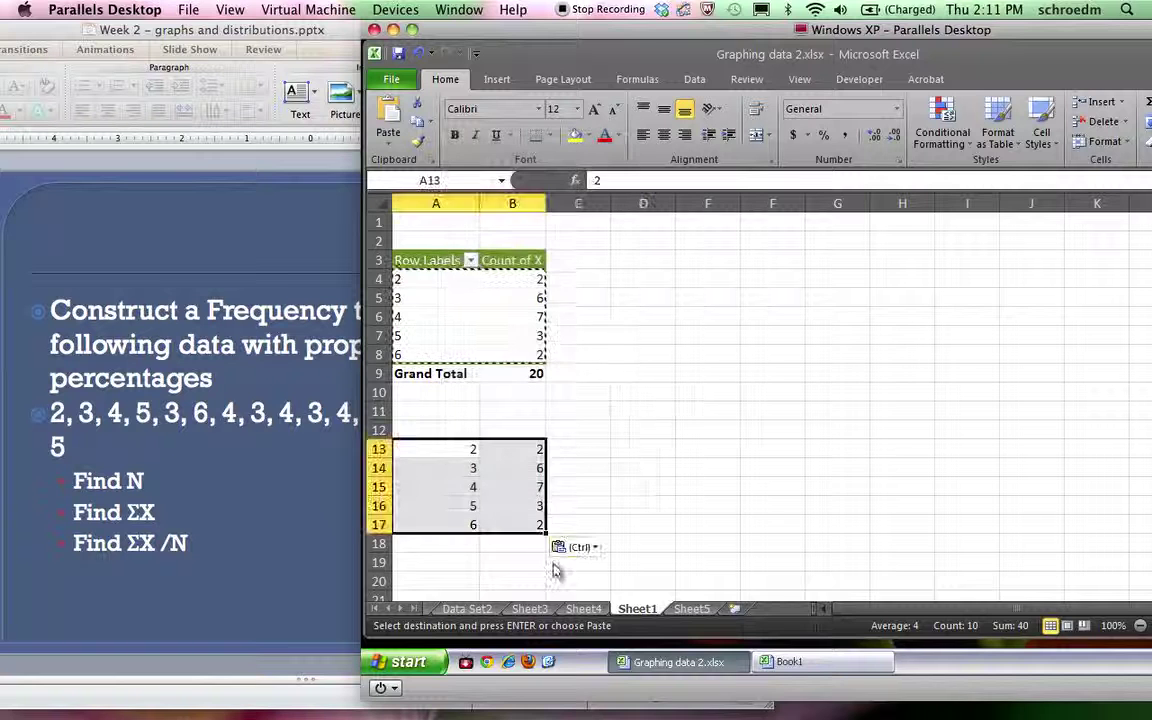
{"action": "left_click", "coordinate": [642, 468]}
{"action": "left_click", "coordinate": [514, 445]}
{"action": "left_click", "coordinate": [510, 484]}
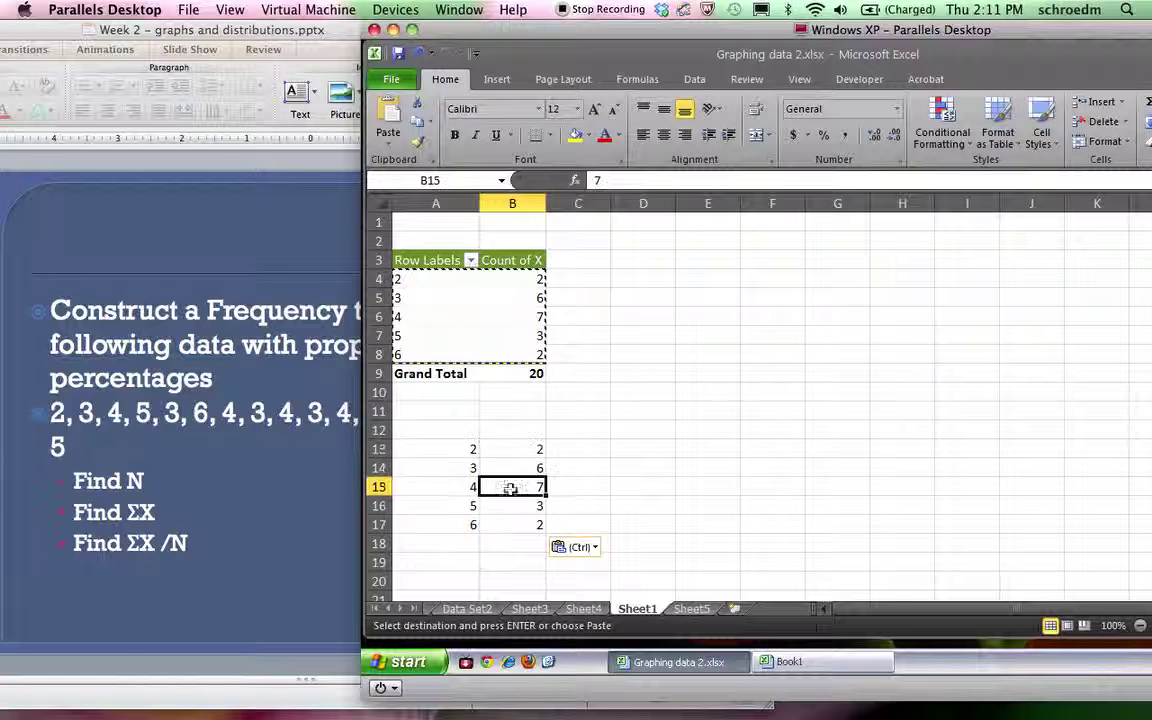
Enter the column headings X in A12 and f in B12 above the pasted values.
{"action": "left_click", "coordinate": [445, 447]}
{"action": "left_click", "coordinate": [450, 430]}
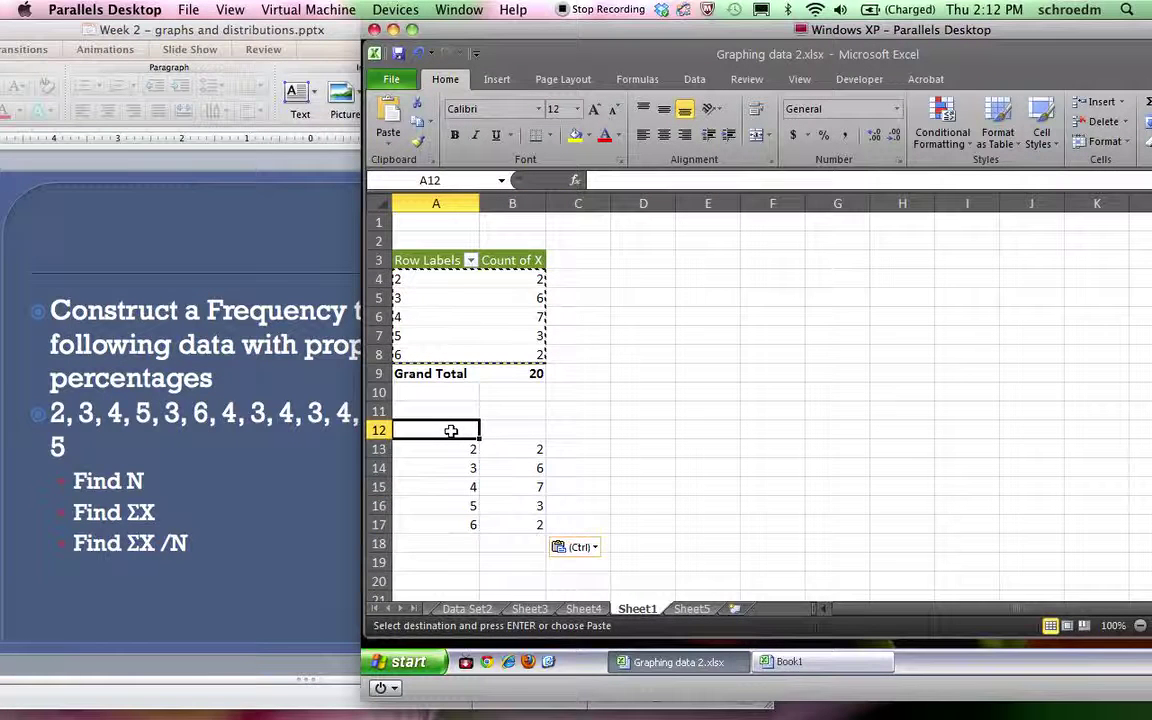
{"action": "type", "text": "X"}
{"action": "key", "text": "Tab"}
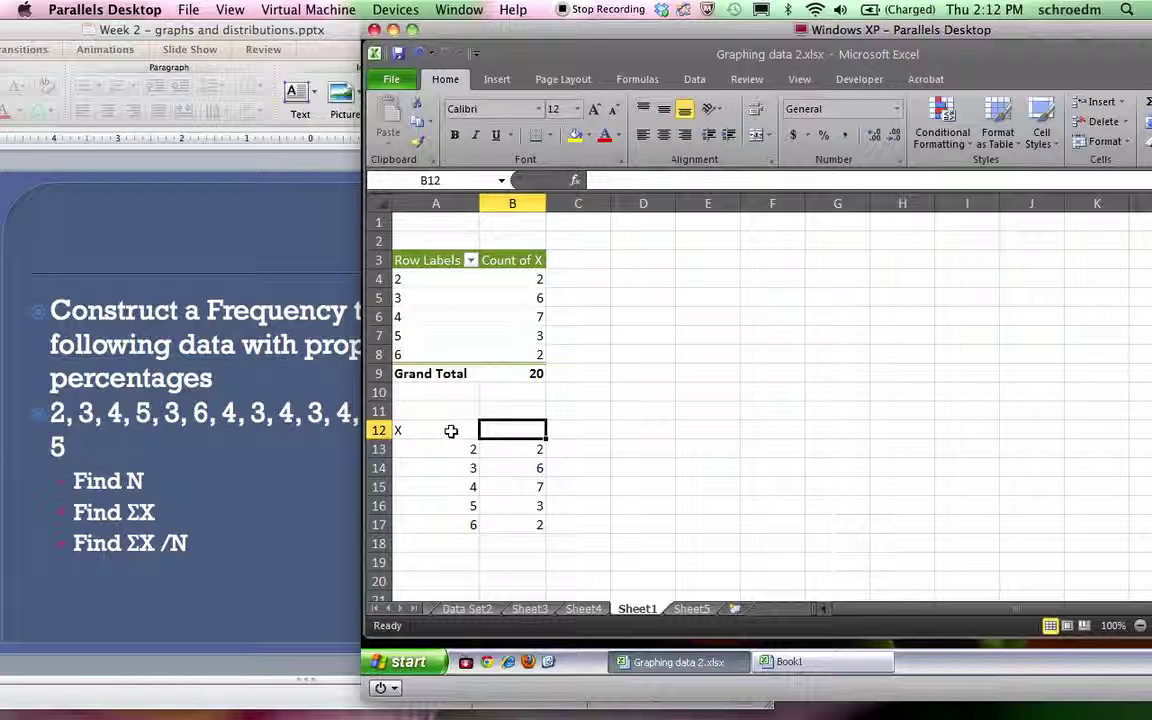
{"action": "type", "text": "f"}
Center the contents of the new frequency table in A12:B17.
{"action": "left_click_drag", "start_coordinate": [432, 429], "coordinate": [509, 517]}
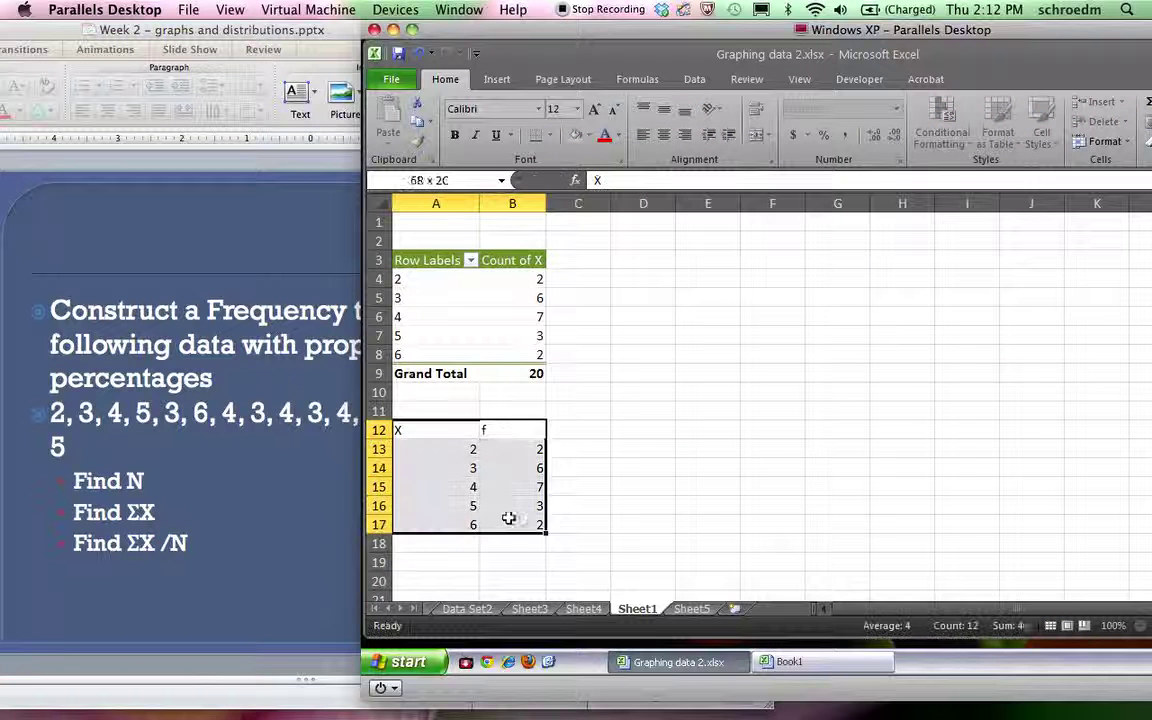
{"action": "left_click", "coordinate": [663, 133]}
{"action": "left_click", "coordinate": [590, 410]}
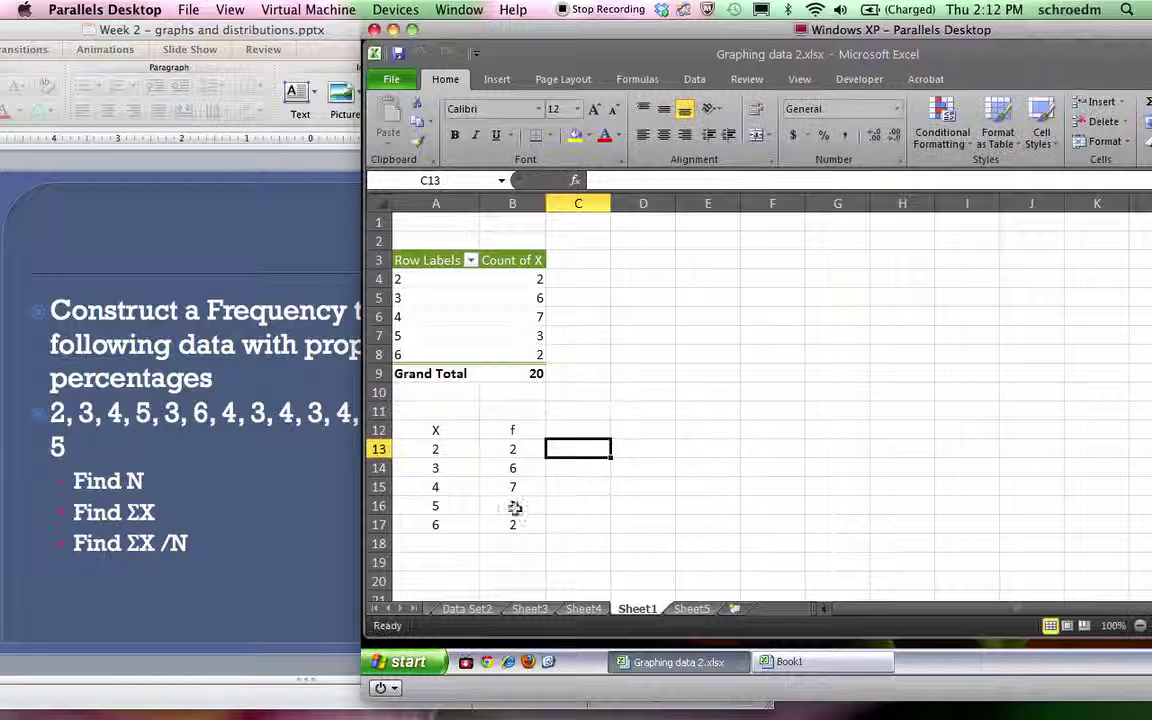
Sum the frequencies in B13:B17 into B18 using AutoSum.
{"action": "left_click", "coordinate": [498, 540]}
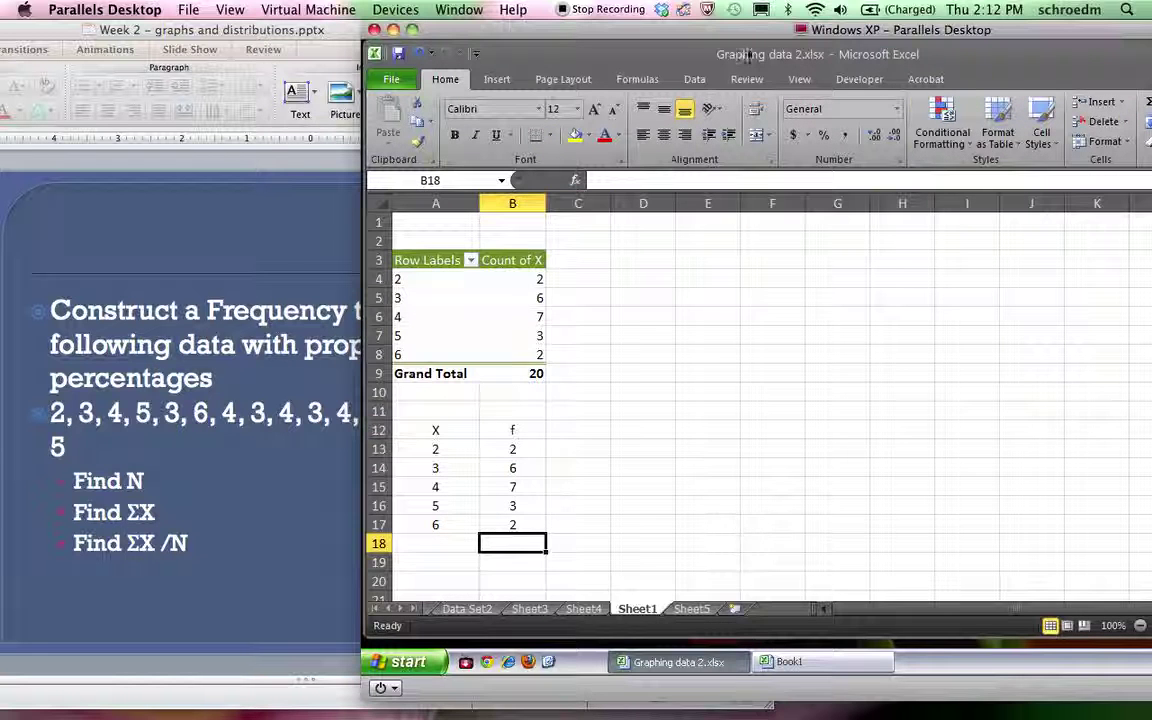
{"action": "left_click_drag", "start_coordinate": [683, 33], "coordinate": [605, 33]}
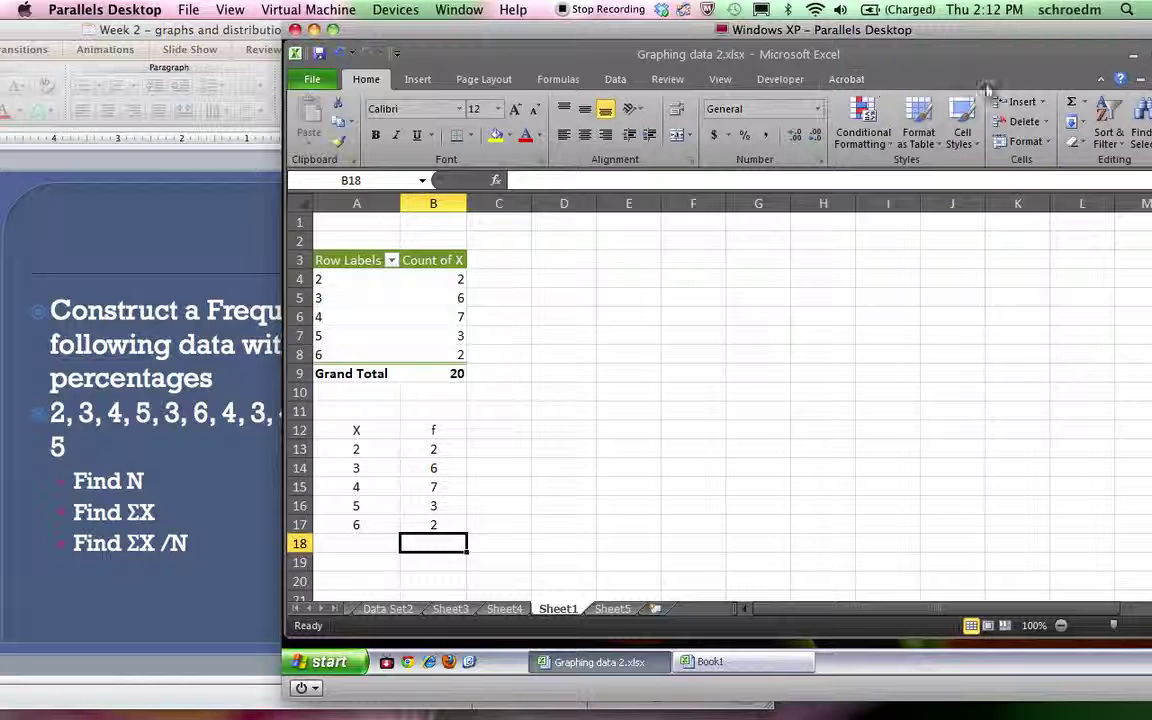
{"action": "left_click_drag", "start_coordinate": [436, 448], "coordinate": [435, 525]}
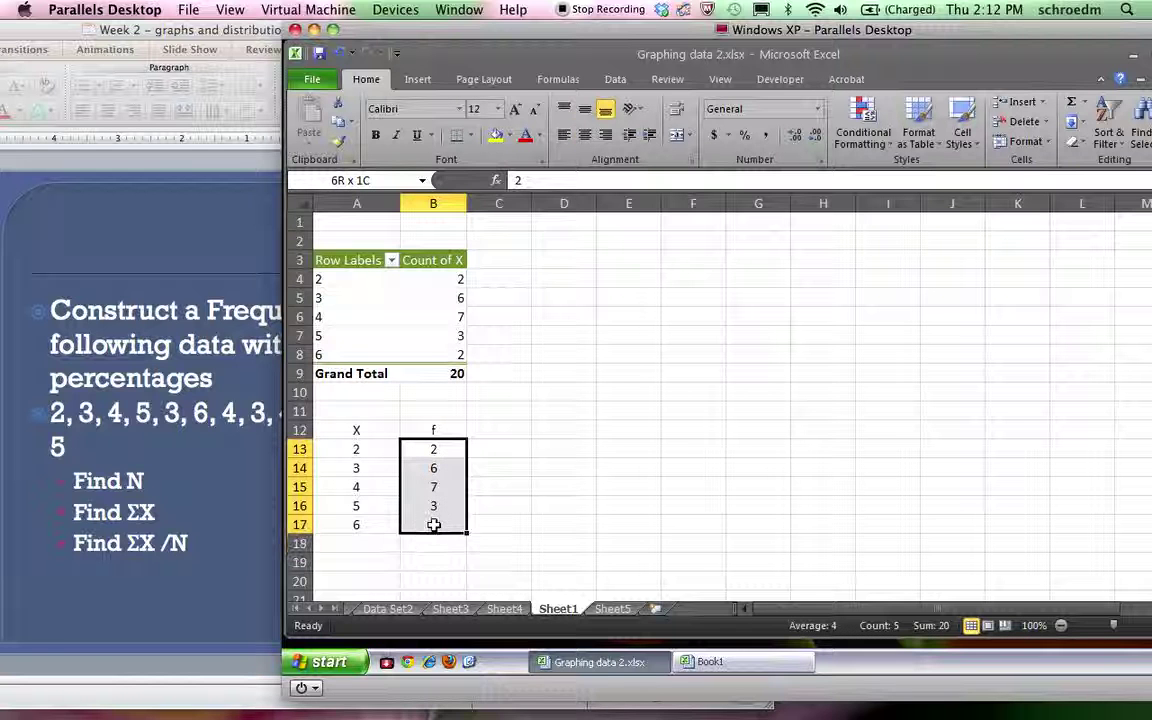
{"action": "left_click", "coordinate": [1071, 101]}
{"action": "left_click", "coordinate": [479, 501]}
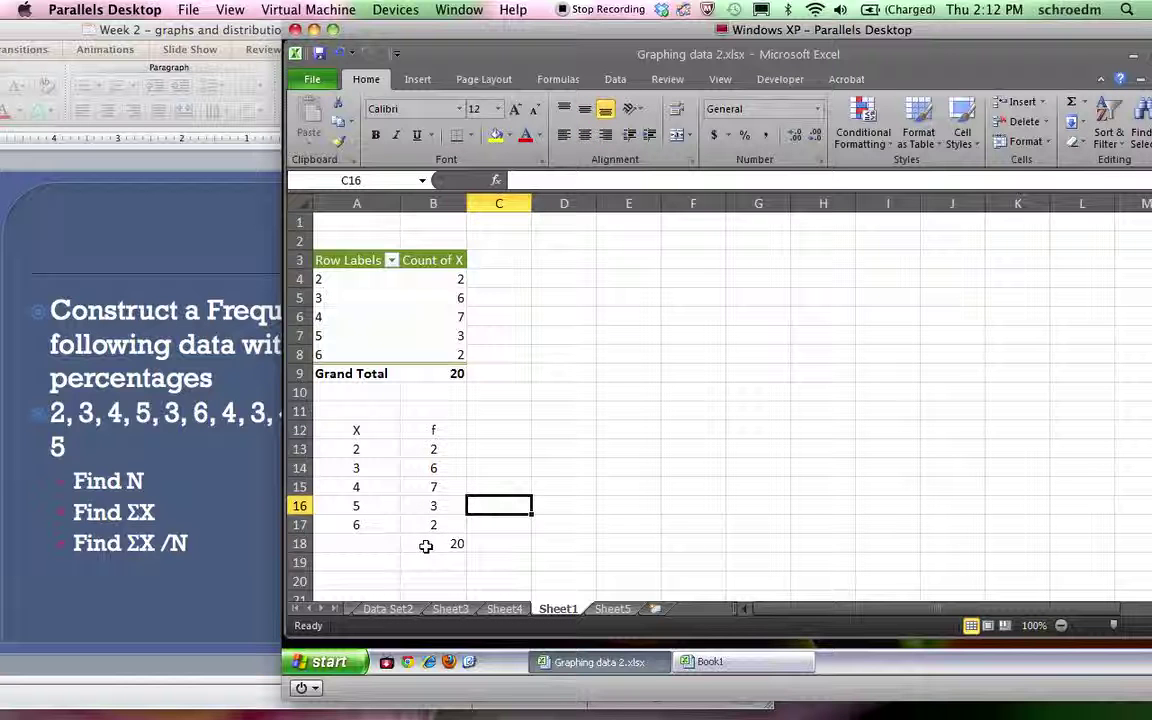
Label the frequency total by entering "N =" in A18.
{"action": "left_click", "coordinate": [375, 544]}
{"action": "type", "text": "N ="}
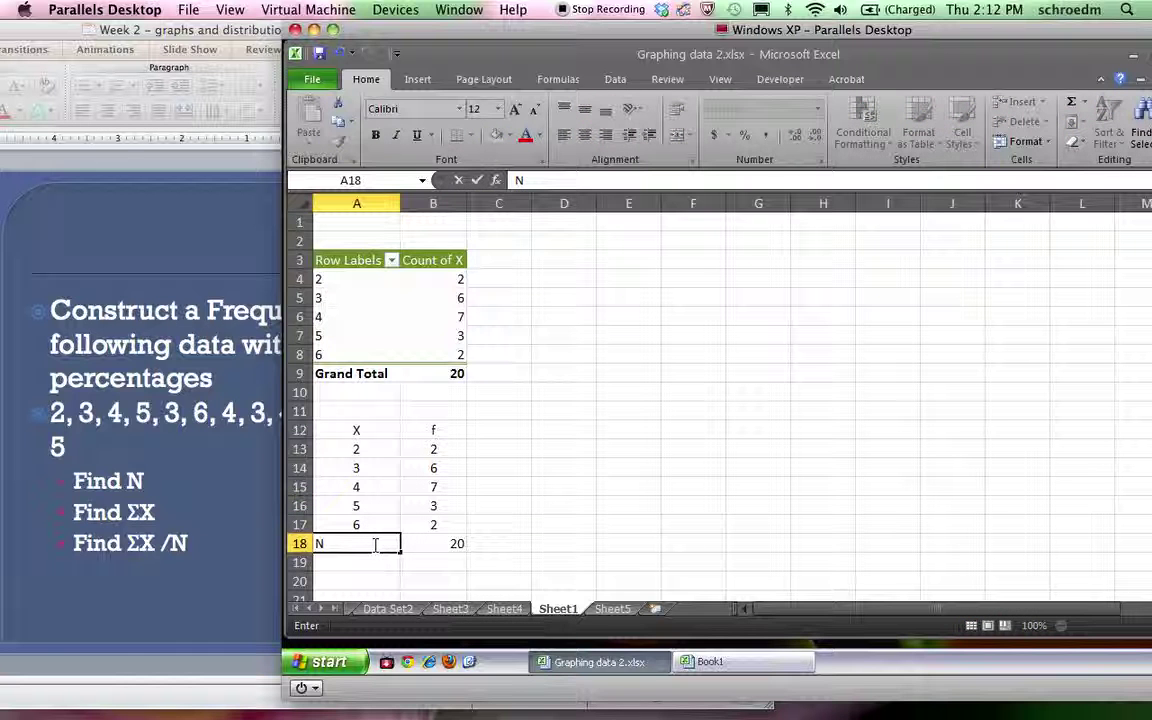
{"action": "left_click", "coordinate": [557, 449]}
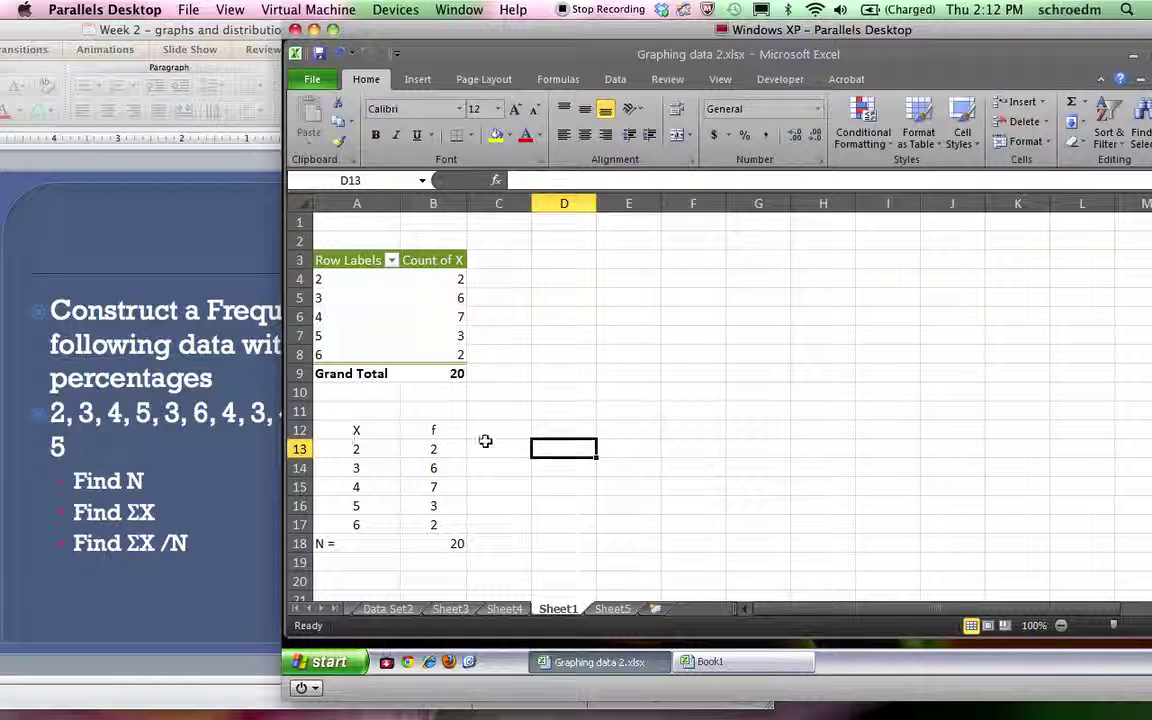
Enter the formula =A13*B13 in C13 to multiply the first score by its frequency.
{"action": "left_click", "coordinate": [484, 448]}
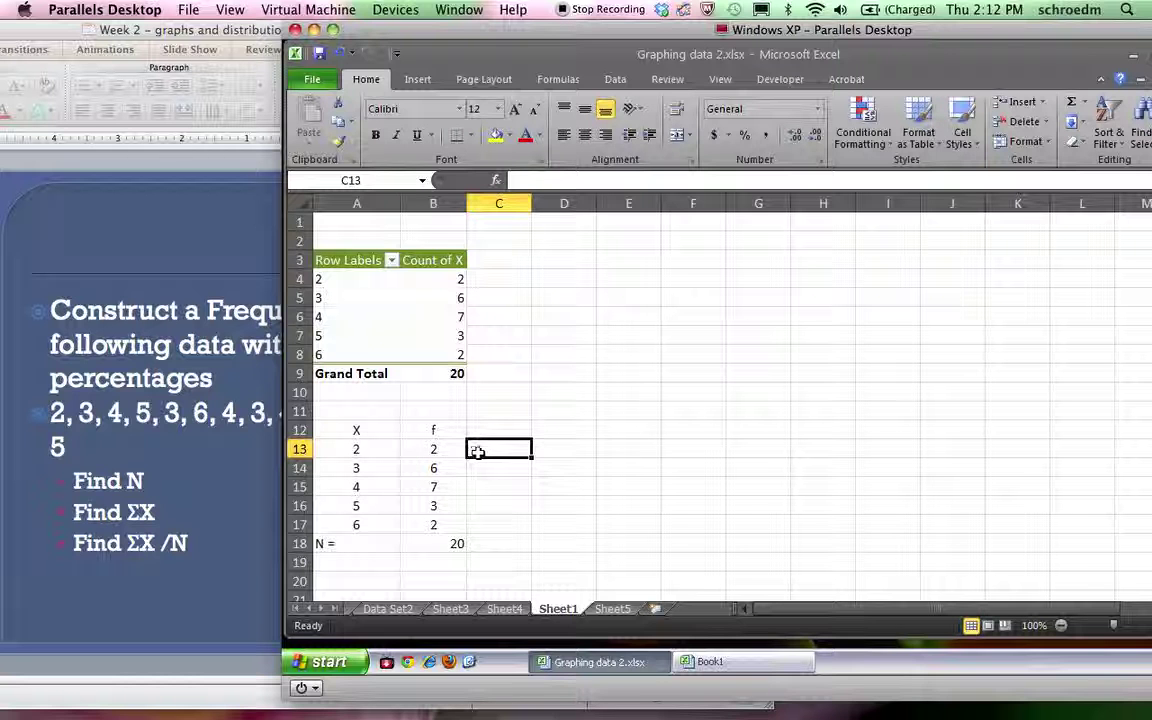
{"action": "type", "text": "="}
{"action": "left_click", "coordinate": [374, 448]}
{"action": "type", "text": "*"}
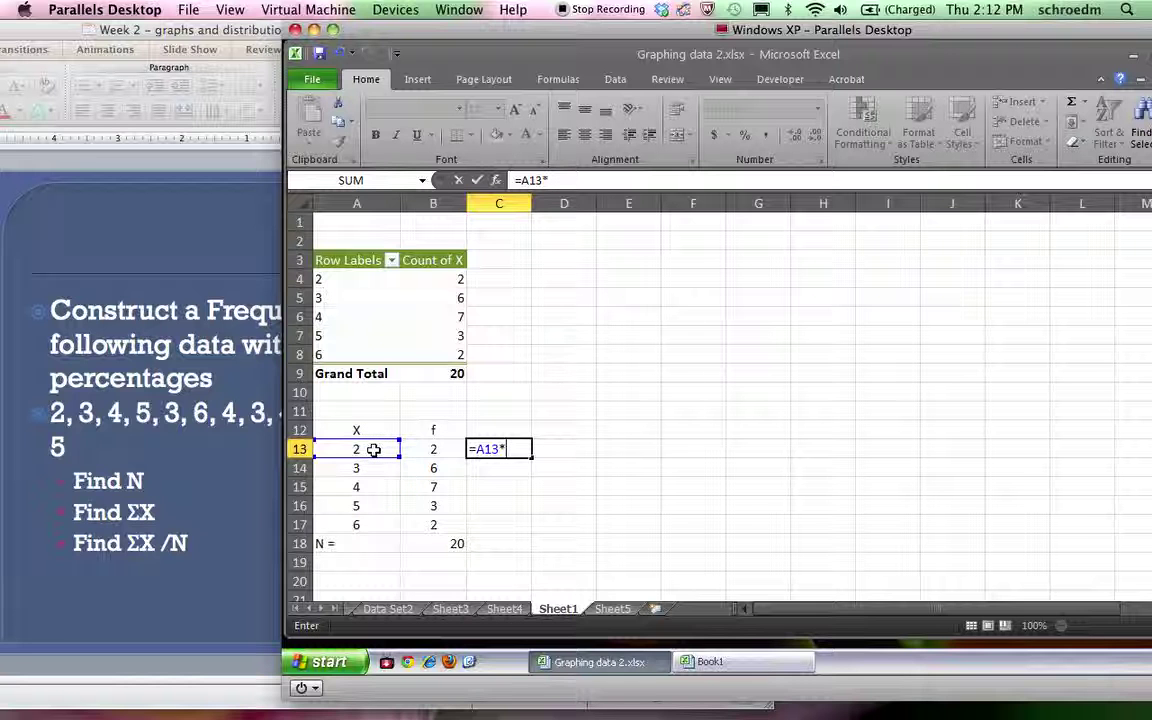
{"action": "left_click", "coordinate": [430, 450]}
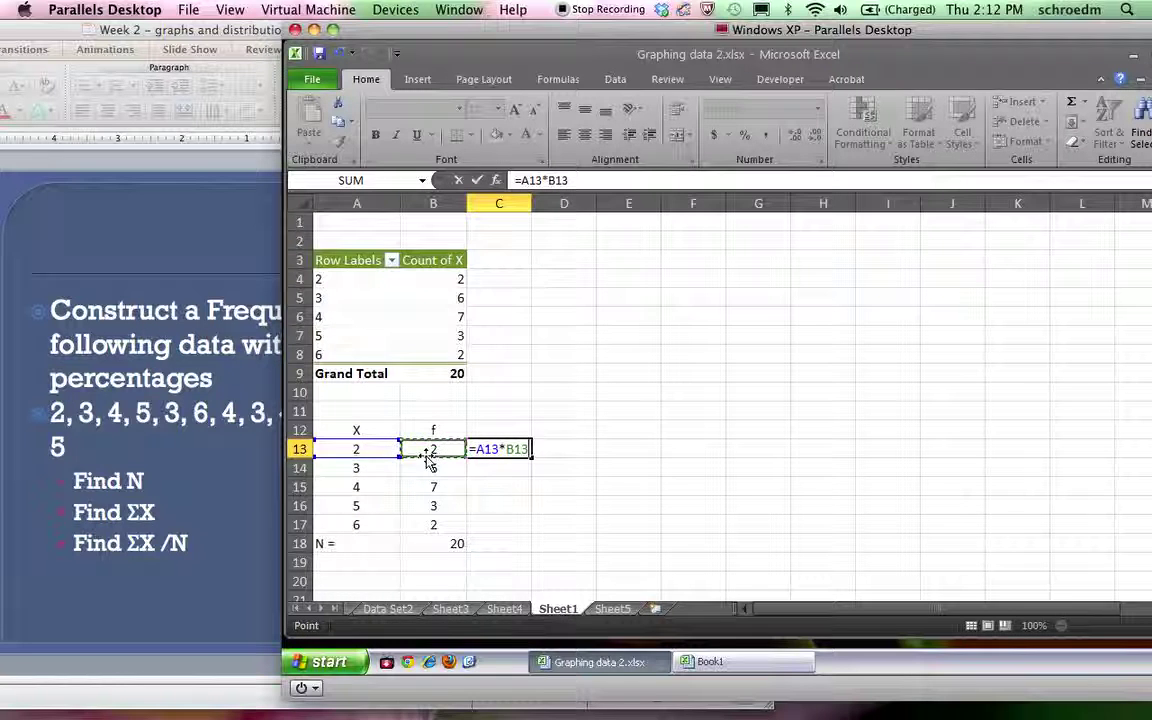
{"action": "key", "text": "Return"}
{"action": "left_click", "coordinate": [478, 447]}
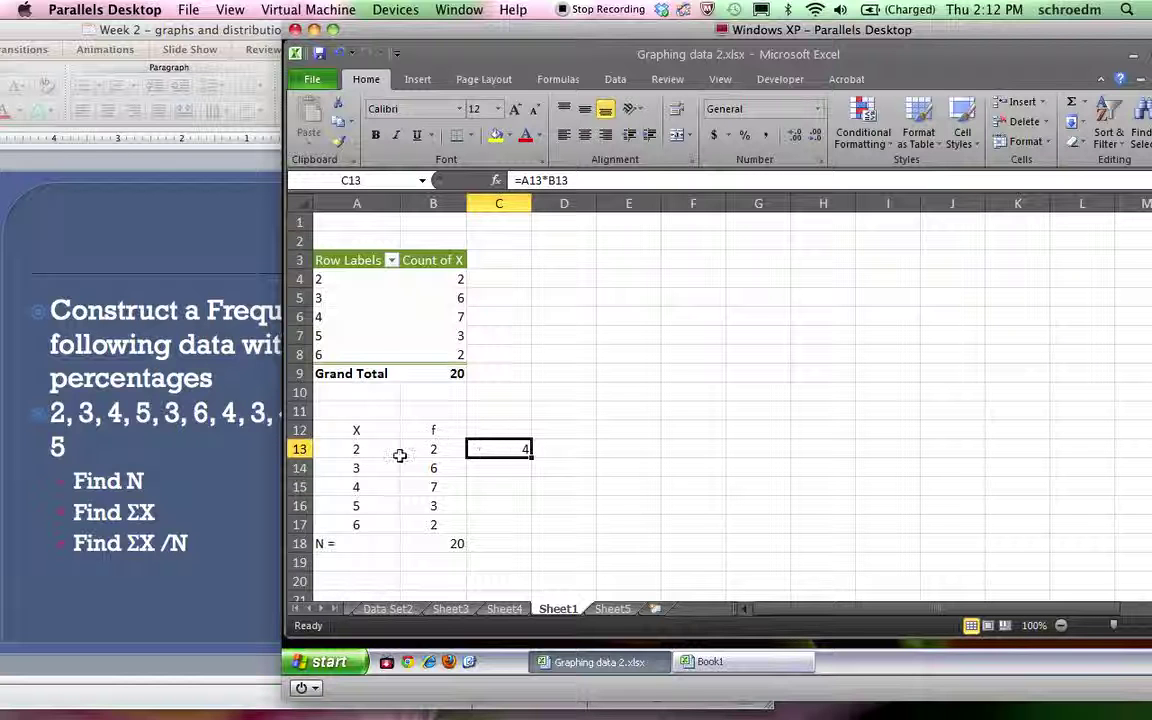
{"action": "left_click", "coordinate": [509, 469]}
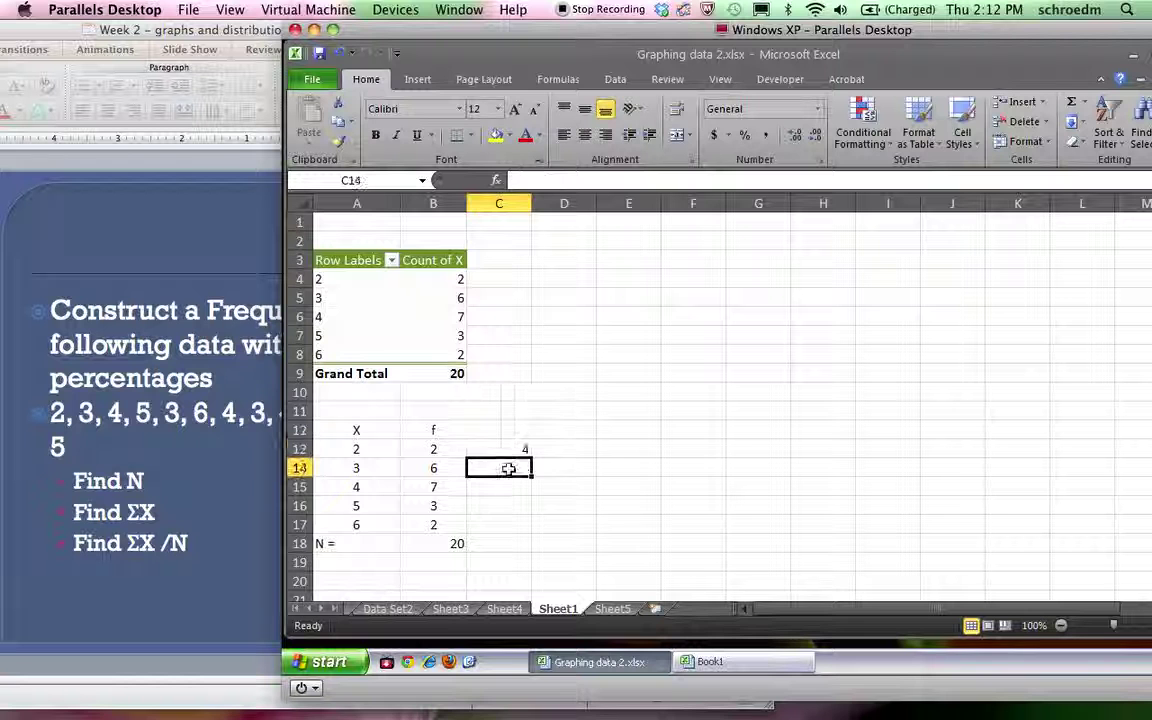
{"action": "type", "text": "3"}
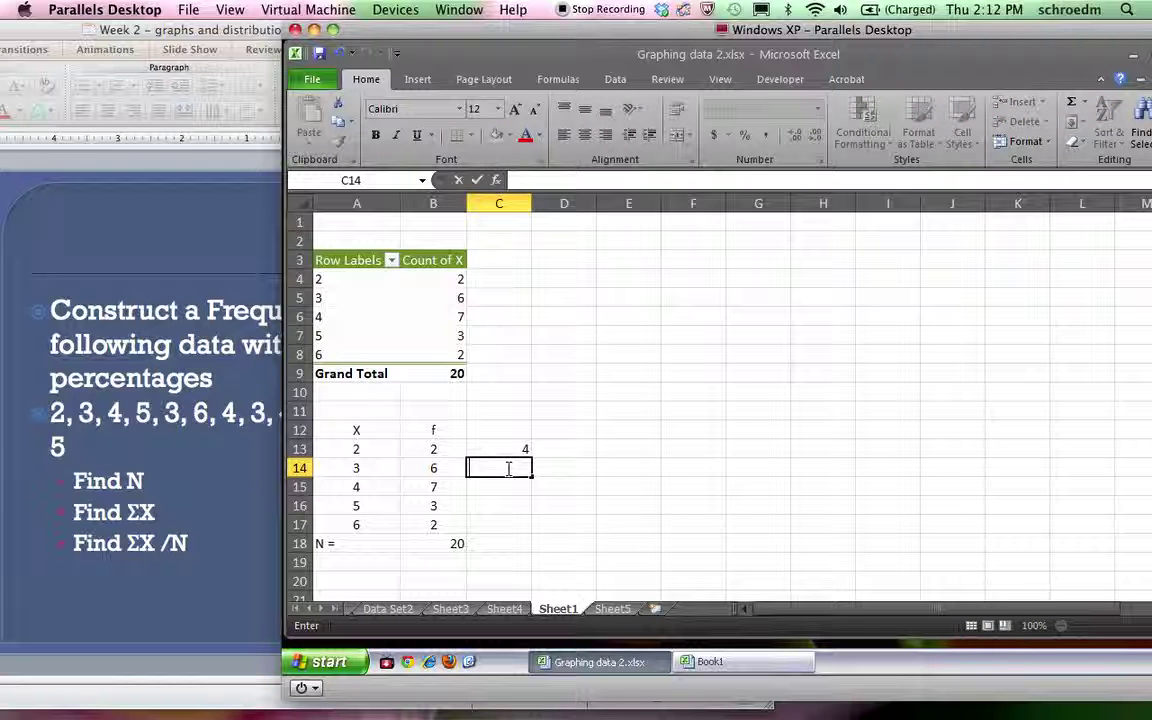
{"action": "left_click", "coordinate": [385, 472]}
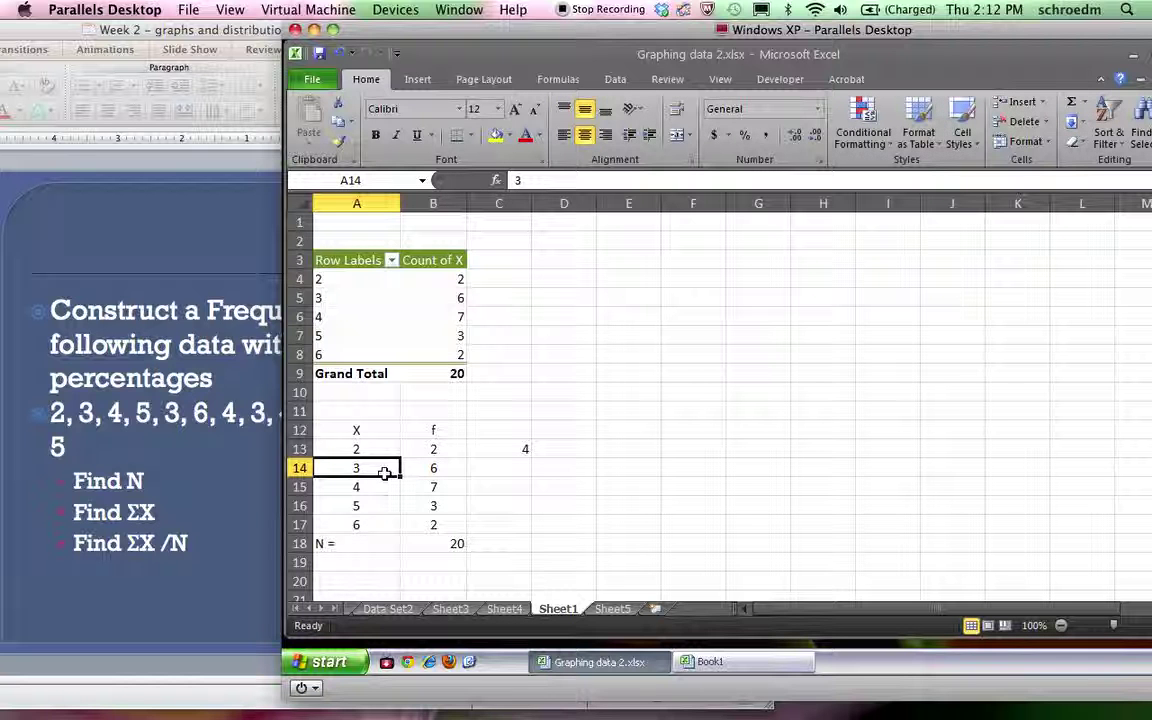
Enter =A14*B14 in C14 and fill the score-times-frequency formulas down through C17.
{"action": "left_click", "coordinate": [483, 465]}
{"action": "type", "text": "="}
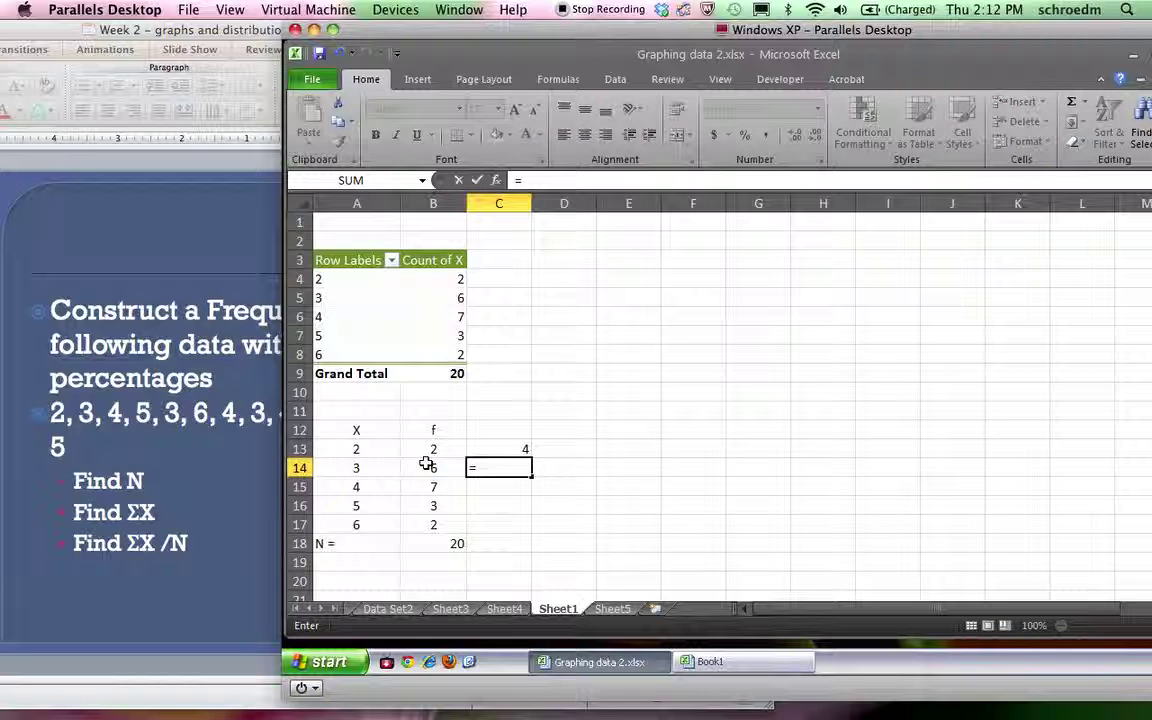
{"action": "left_click", "coordinate": [362, 469]}
{"action": "type", "text": "*"}
{"action": "left_click", "coordinate": [409, 468]}
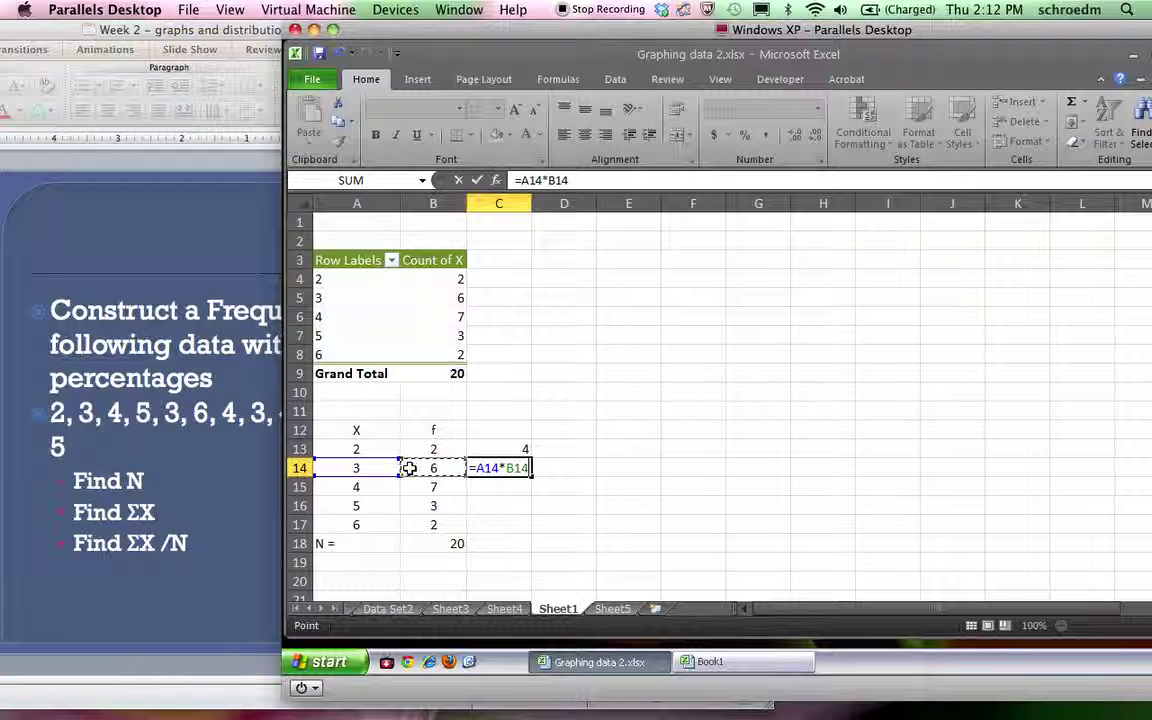
{"action": "key", "text": "Return"}
{"action": "left_click_drag", "start_coordinate": [503, 449], "coordinate": [520, 469]}
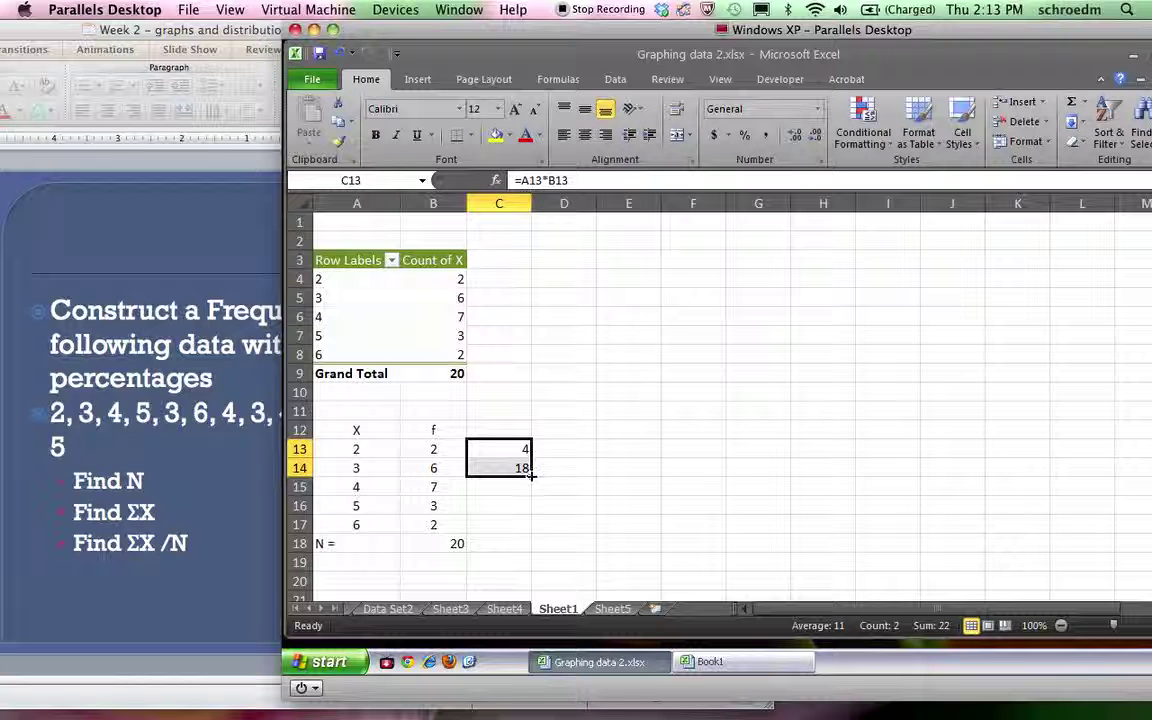
{"action": "left_click_drag", "start_coordinate": [531, 476], "coordinate": [531, 532]}
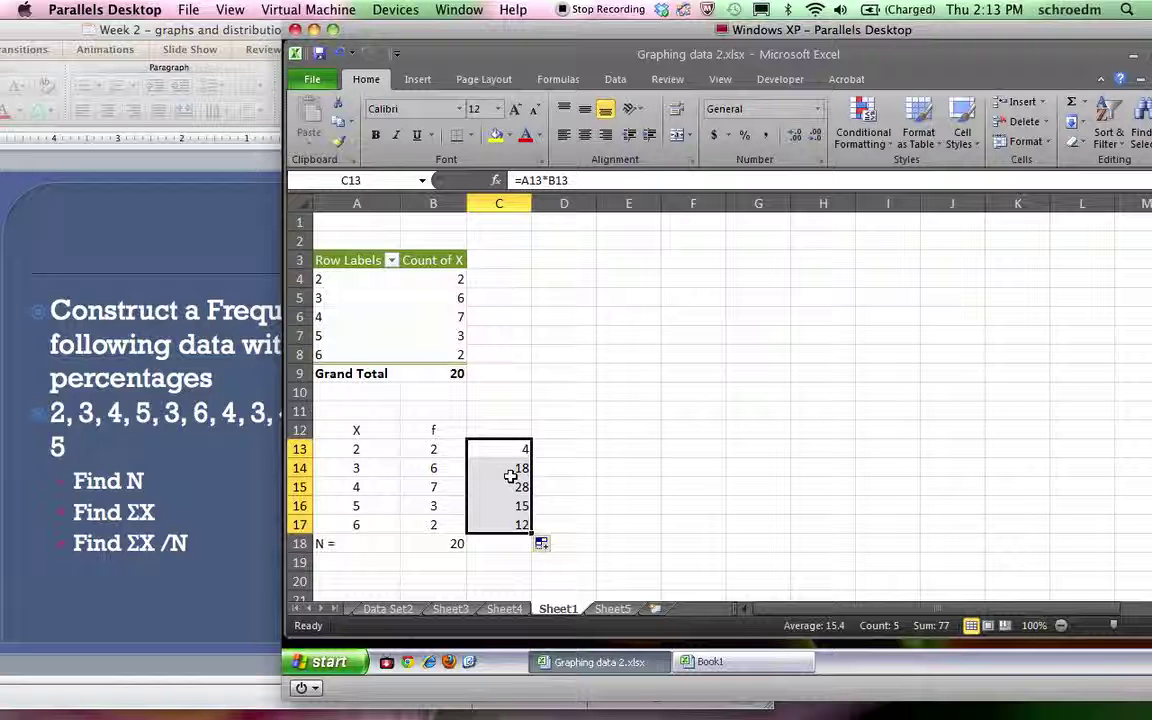
Sum the products in C13:C17 into C18 using AutoSum.
{"action": "left_click", "coordinate": [509, 541]}
{"action": "left_click", "coordinate": [514, 447]}
{"action": "left_click_drag", "start_coordinate": [514, 447], "coordinate": [501, 522]}
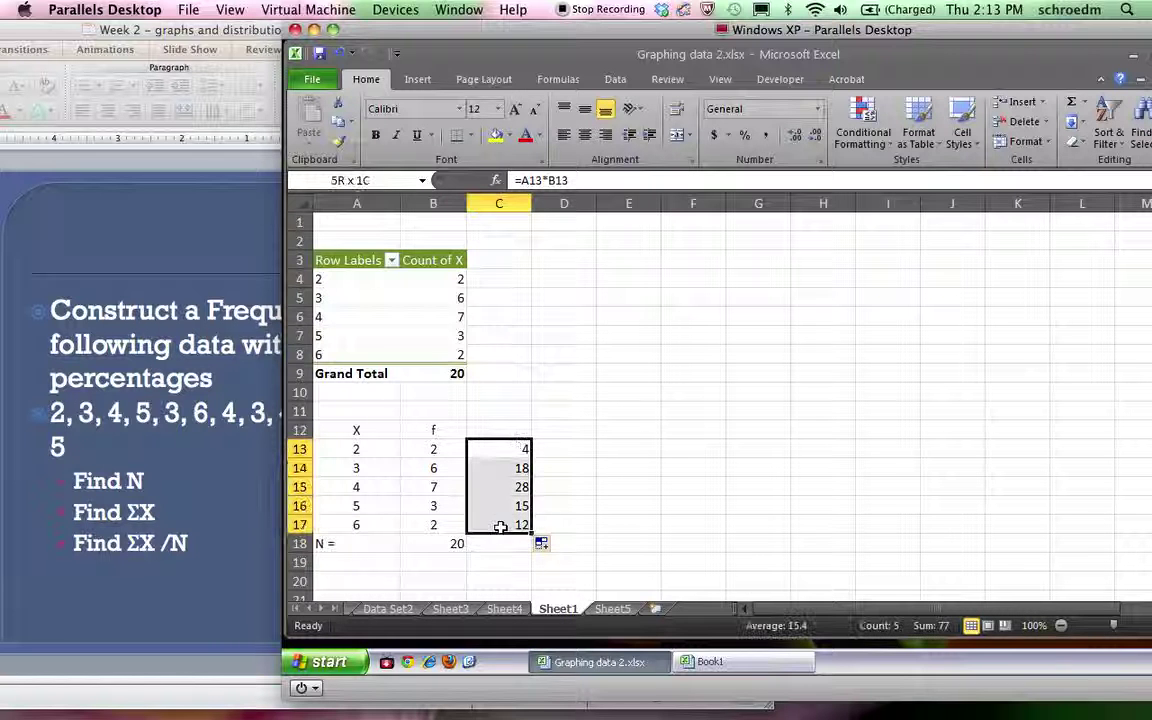
{"action": "left_click", "coordinate": [1070, 102]}
{"action": "left_click", "coordinate": [630, 392]}
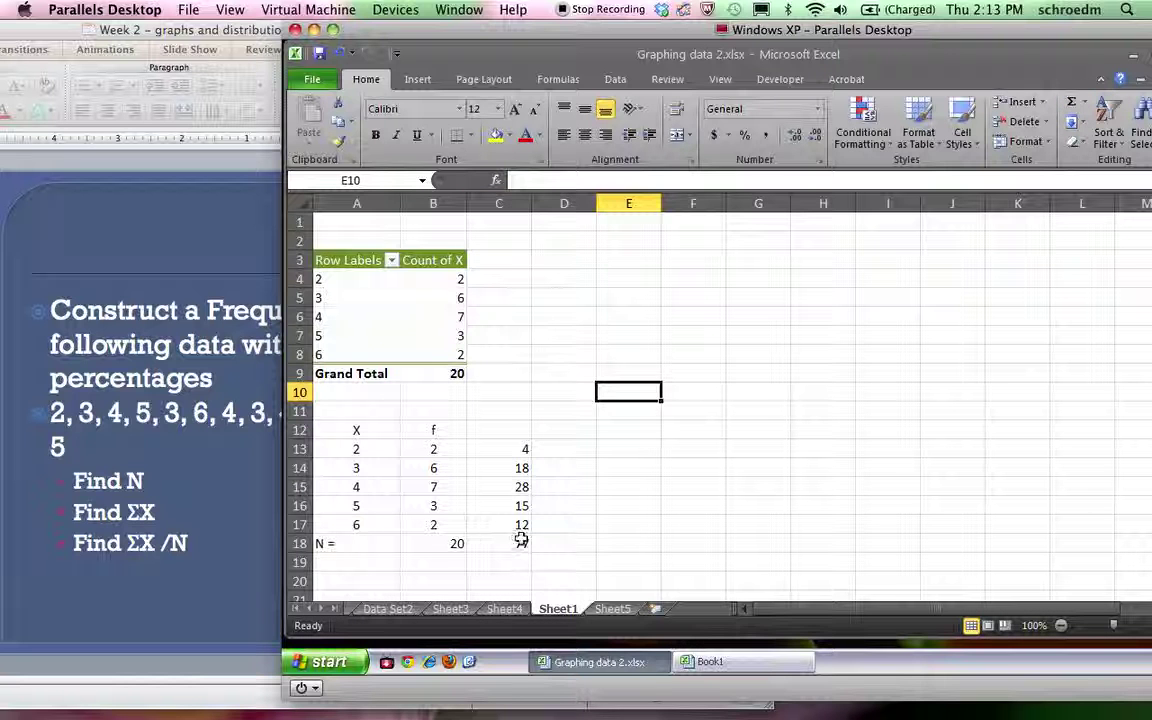
Enter the formula =C18/B18 in D18 to divide the sum of X by N.
{"action": "left_click", "coordinate": [561, 540]}
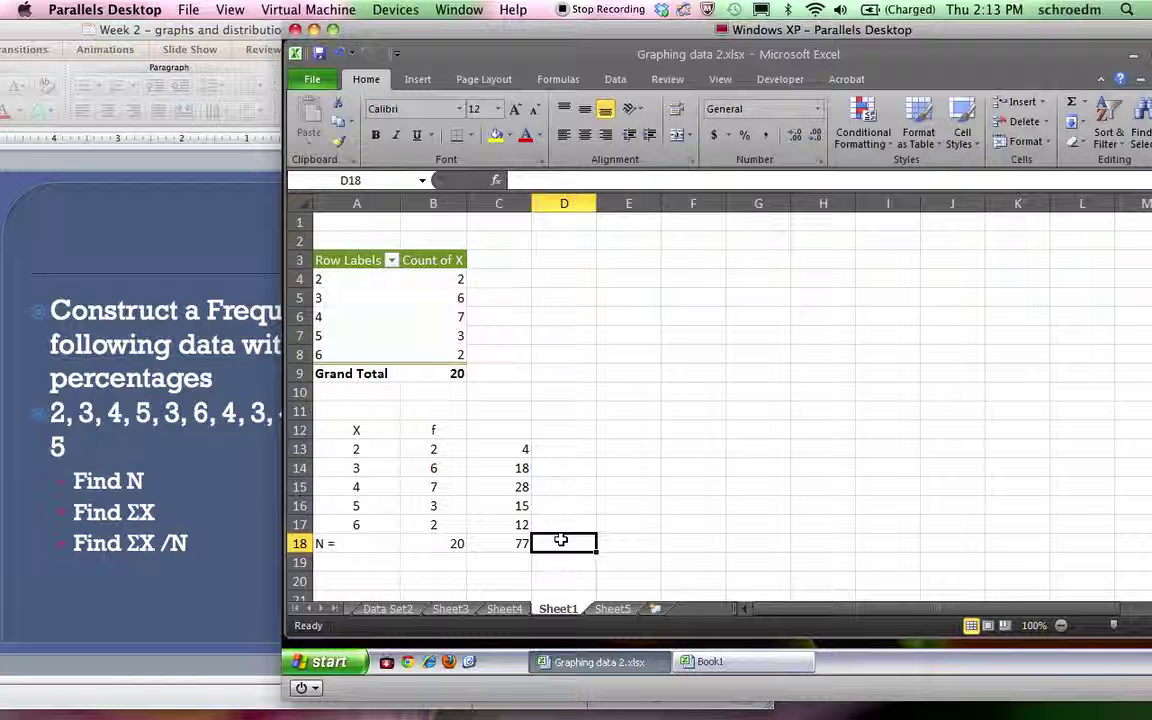
{"action": "type", "text": "="}
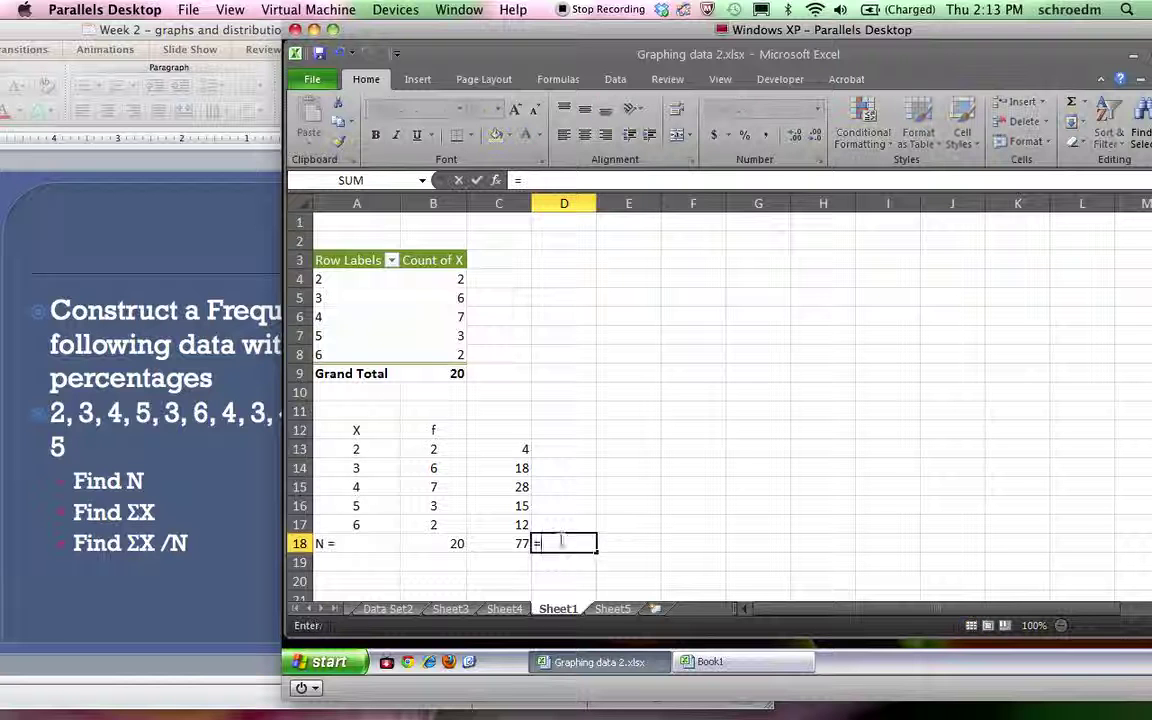
{"action": "left_click", "coordinate": [508, 543]}
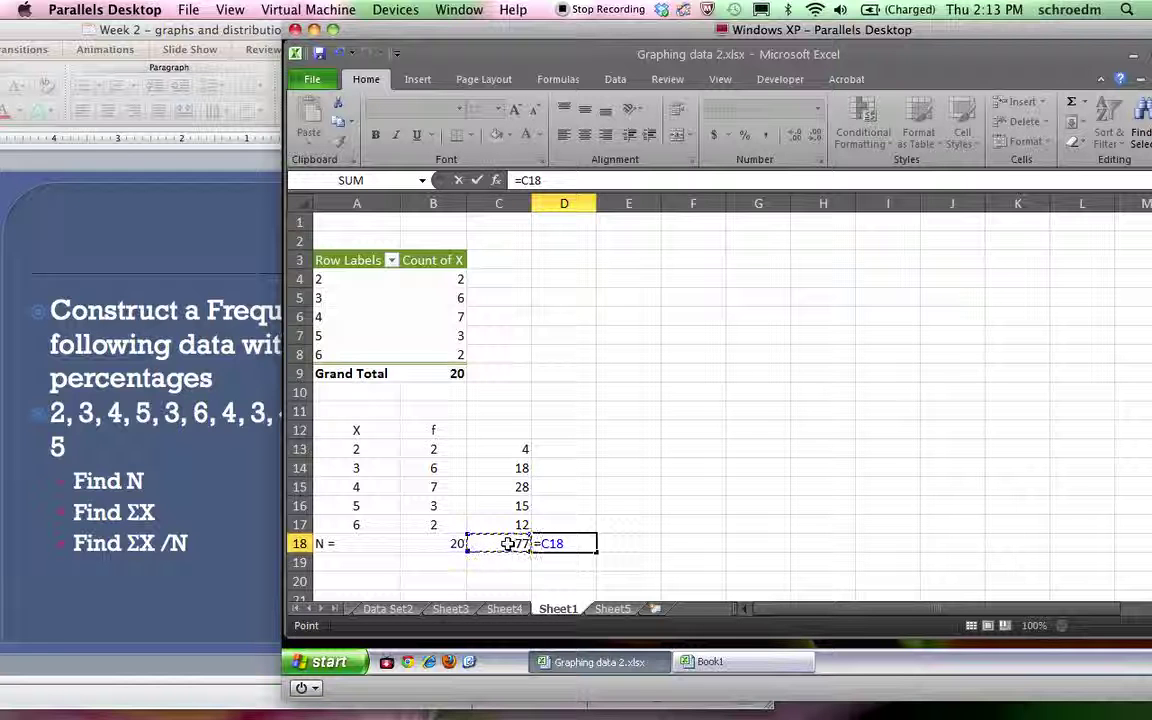
{"action": "type", "text": "/"}
{"action": "left_click", "coordinate": [442, 545]}
{"action": "key", "text": "Return"}
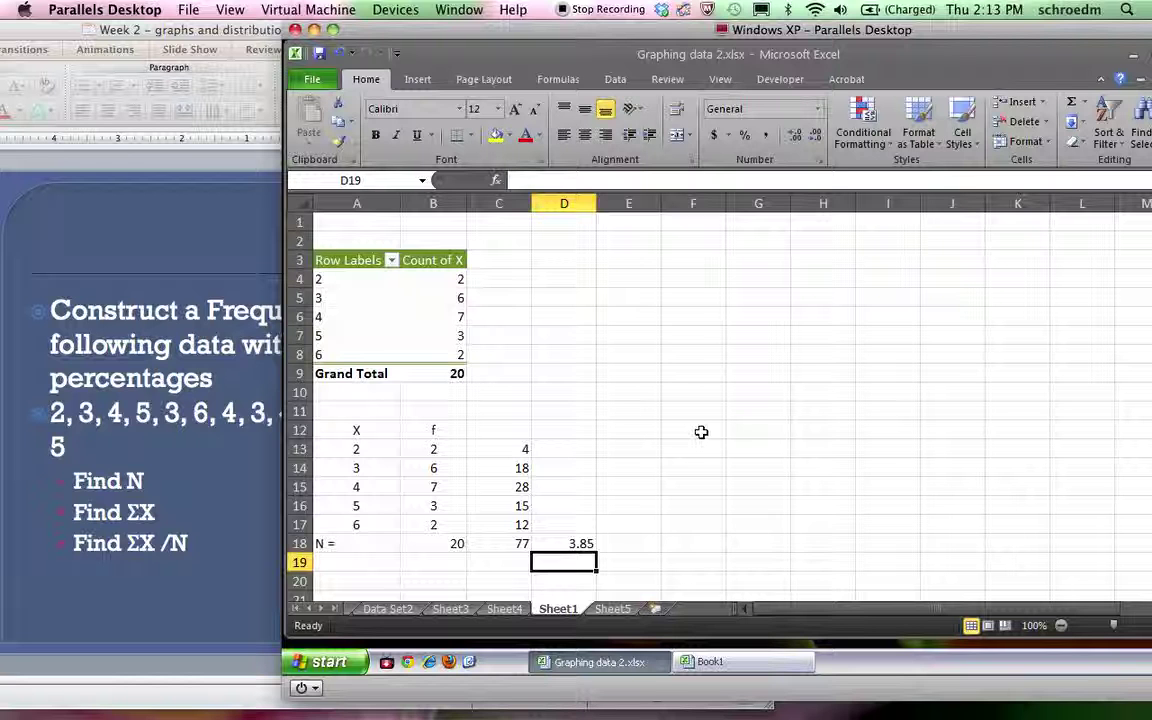
Change the frequencies in the lower table to 4 in B13, 6 in B15 and 10 in B17.
{"action": "left_click", "coordinate": [437, 451]}
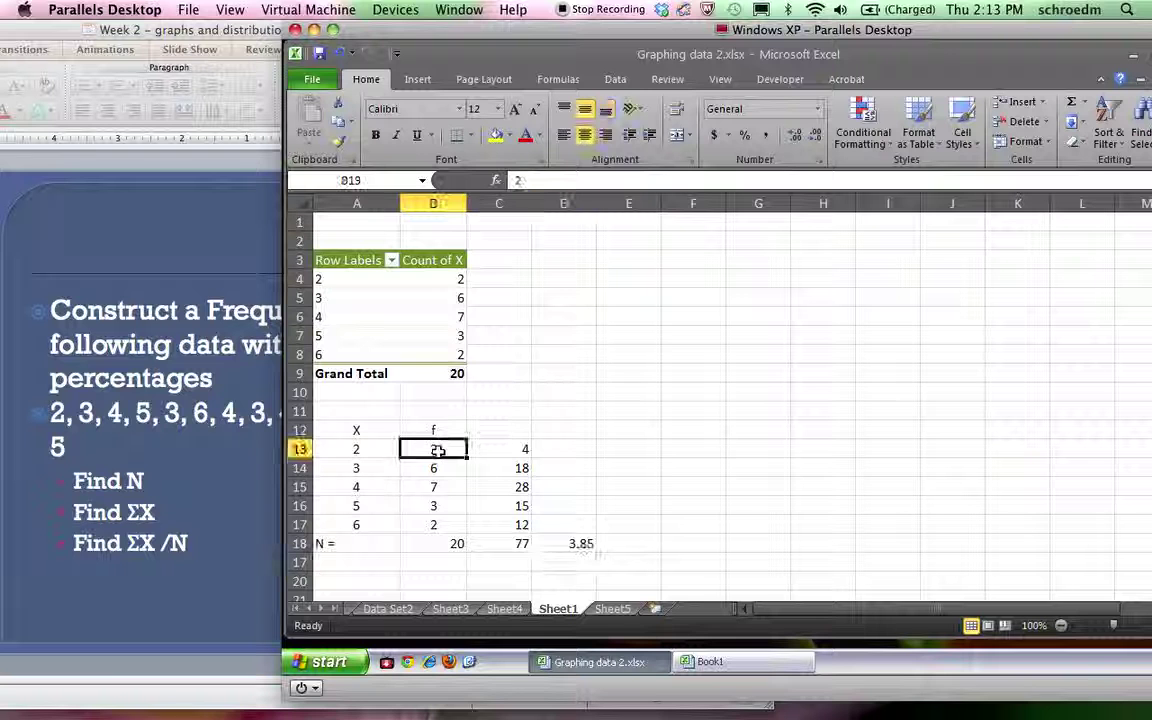
{"action": "type", "text": "4"}
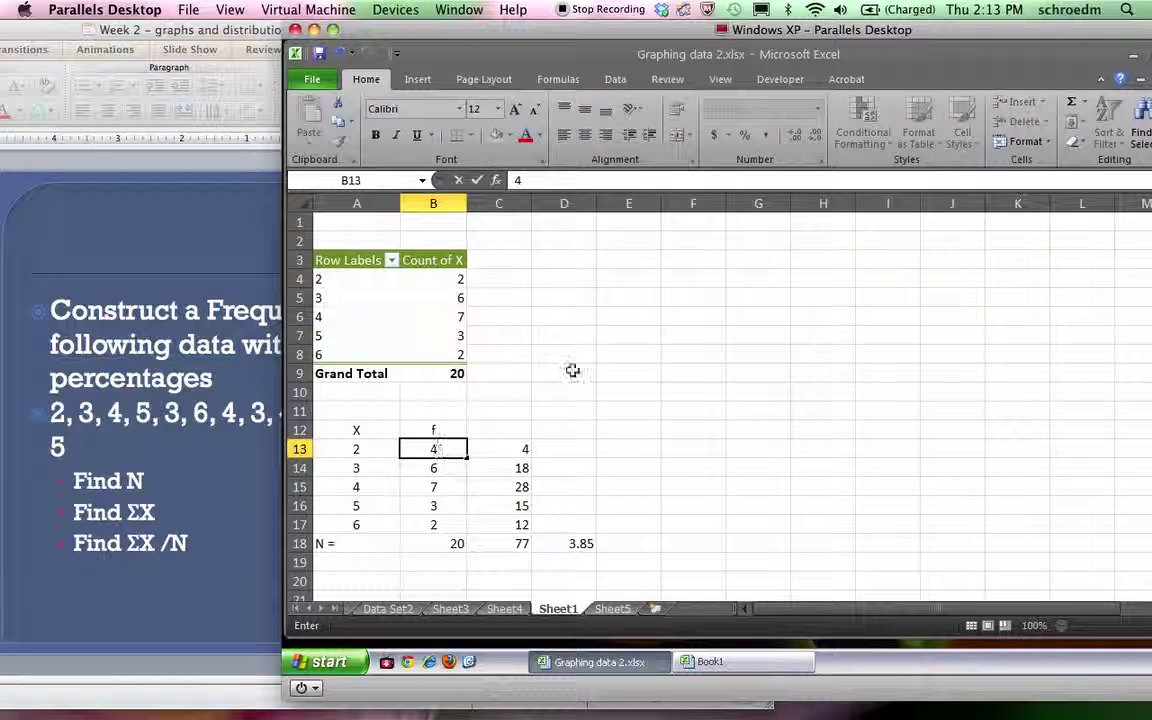
{"action": "left_click", "coordinate": [572, 369]}
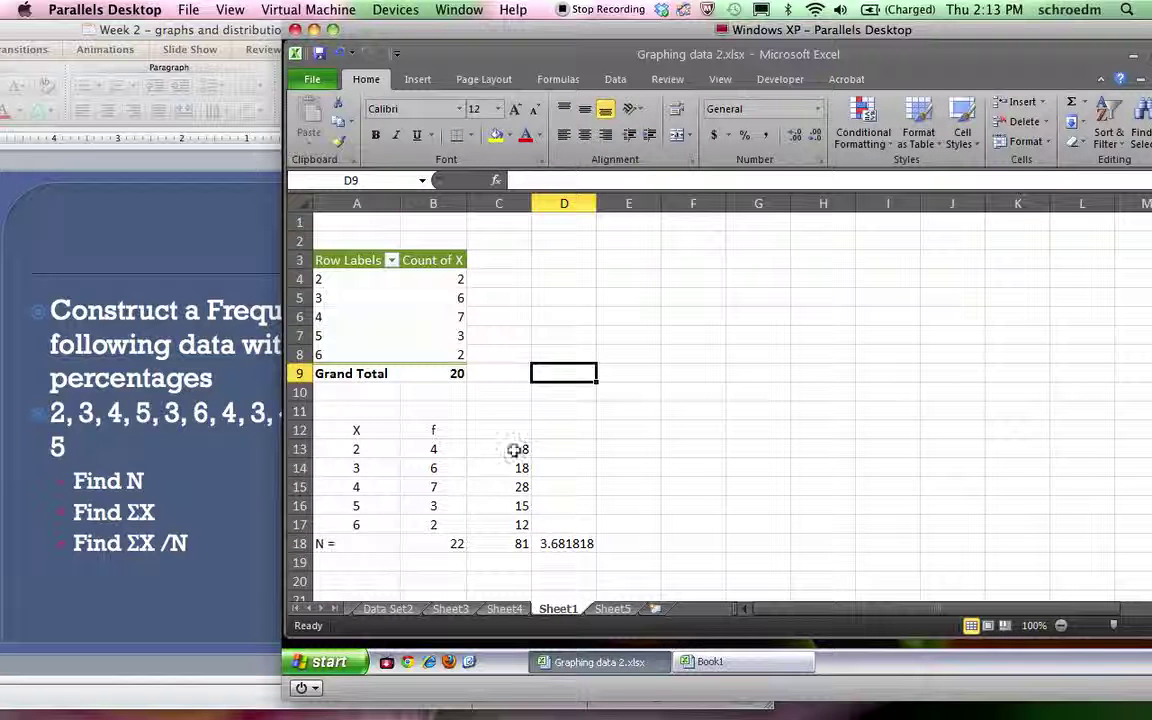
{"action": "left_click", "coordinate": [431, 486]}
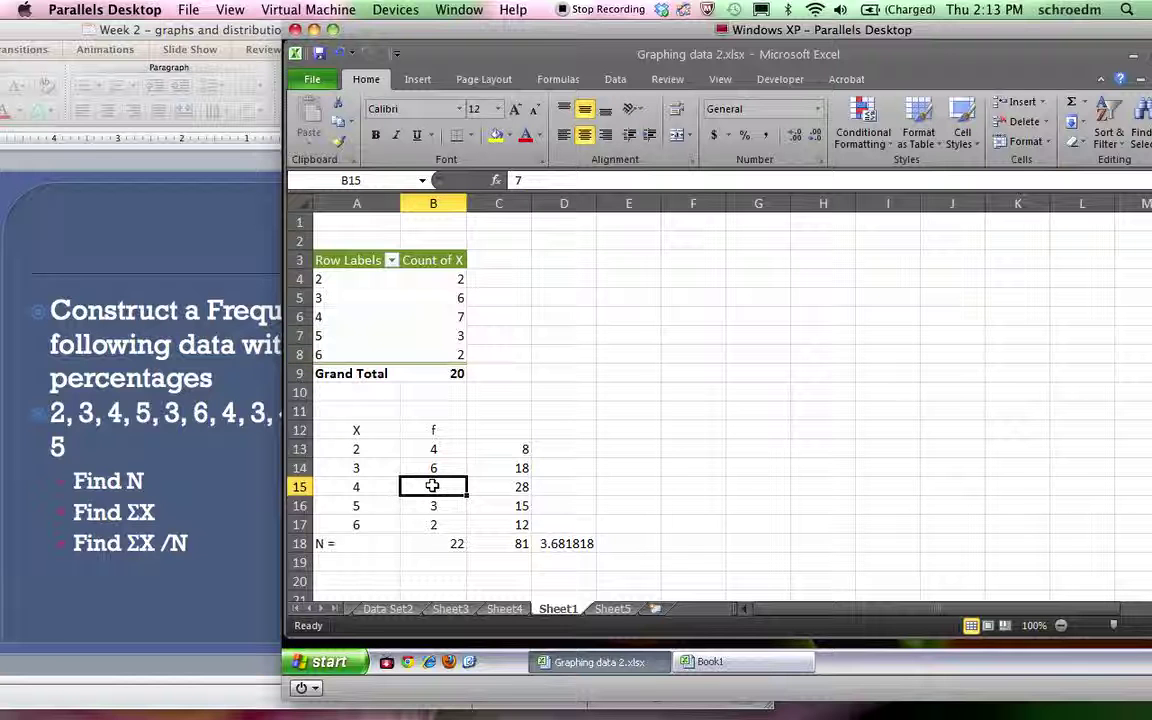
{"action": "type", "text": "6"}
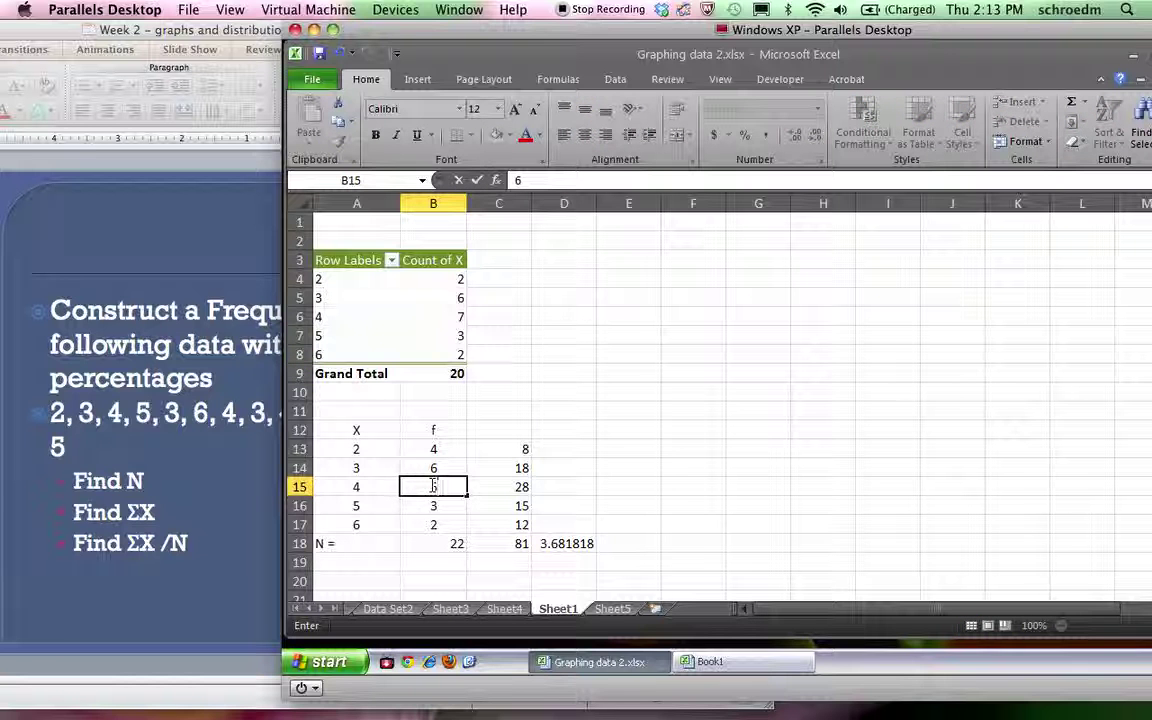
{"action": "left_click", "coordinate": [679, 294]}
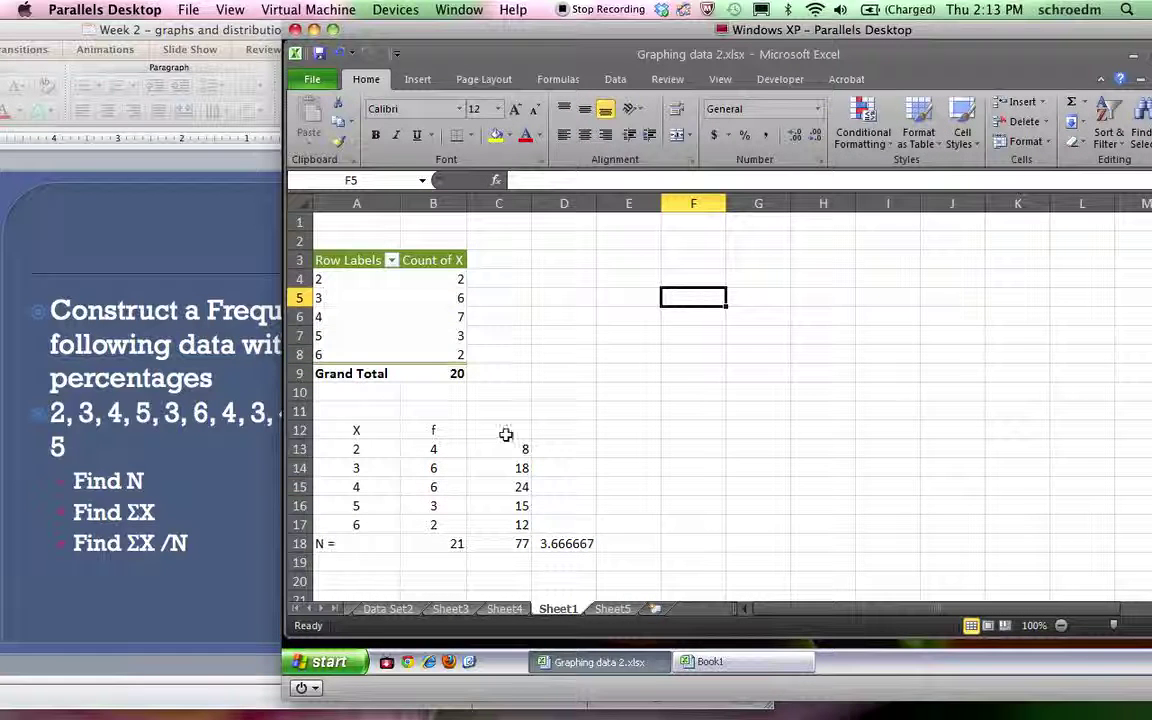
{"action": "left_click", "coordinate": [438, 524]}
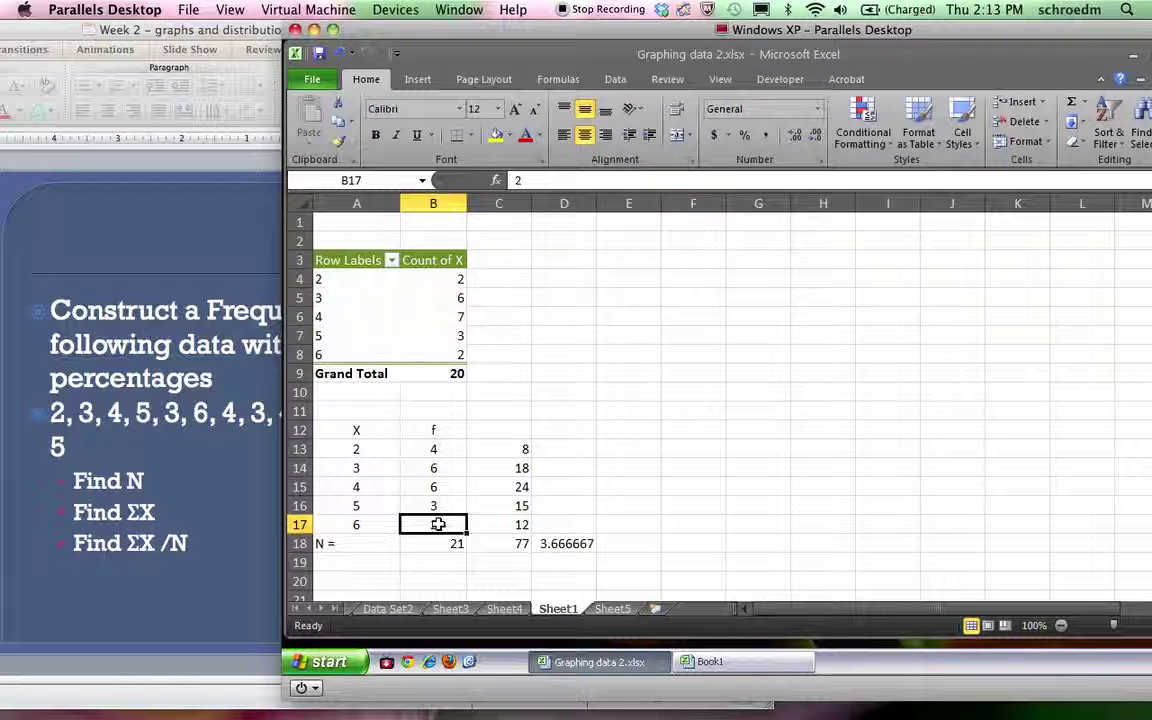
{"action": "type", "text": "10"}
{"action": "left_click", "coordinate": [571, 342]}
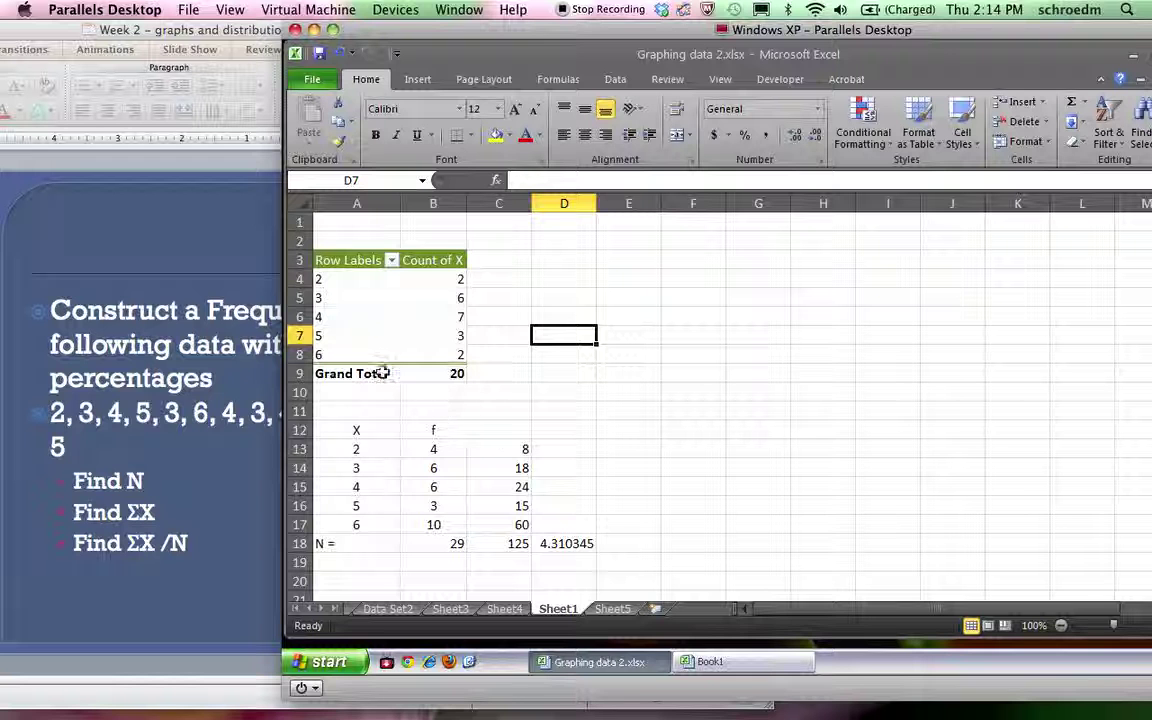
Insert a 2-D clustered column chart from pivot table cells A4:B8 and place it beside the pivot table.
{"action": "left_click_drag", "start_coordinate": [325, 282], "coordinate": [383, 355]}
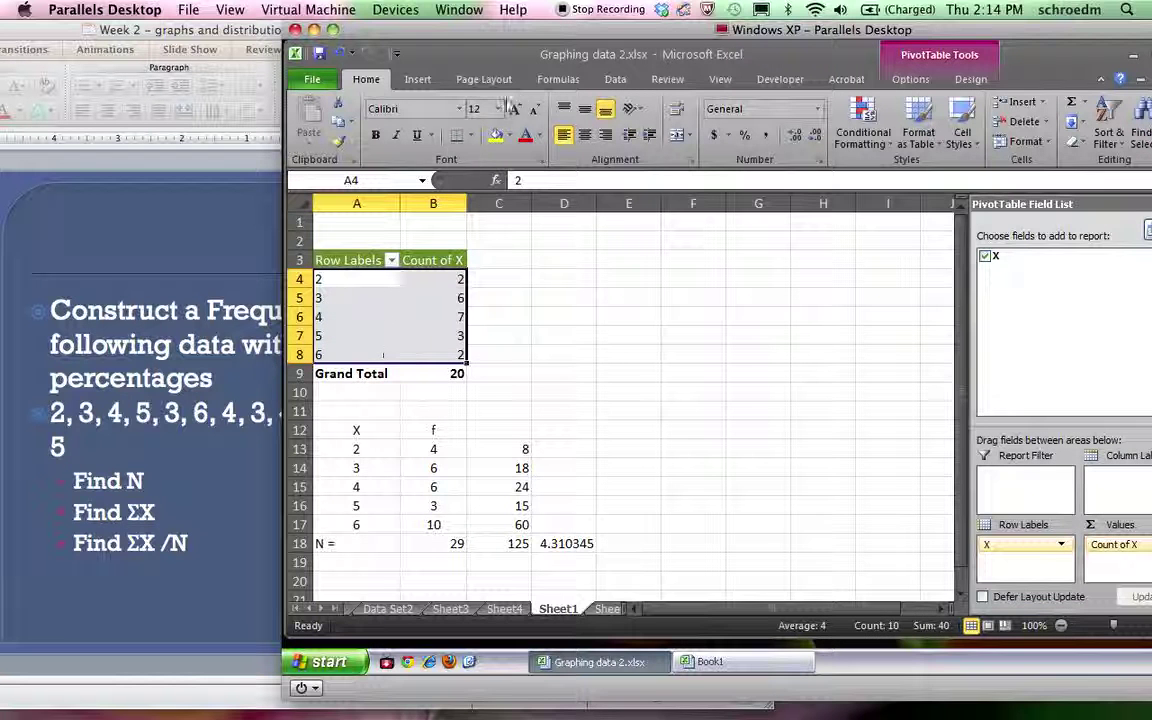
{"action": "left_click", "coordinate": [418, 80]}
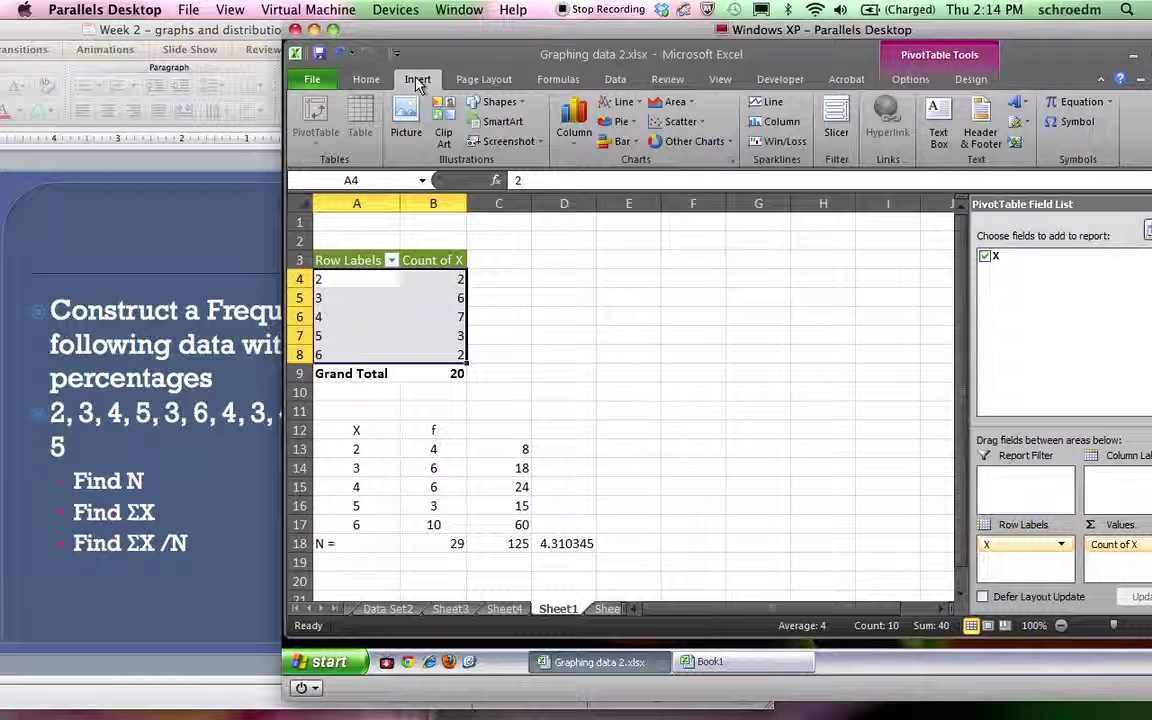
{"action": "left_click", "coordinate": [574, 120]}
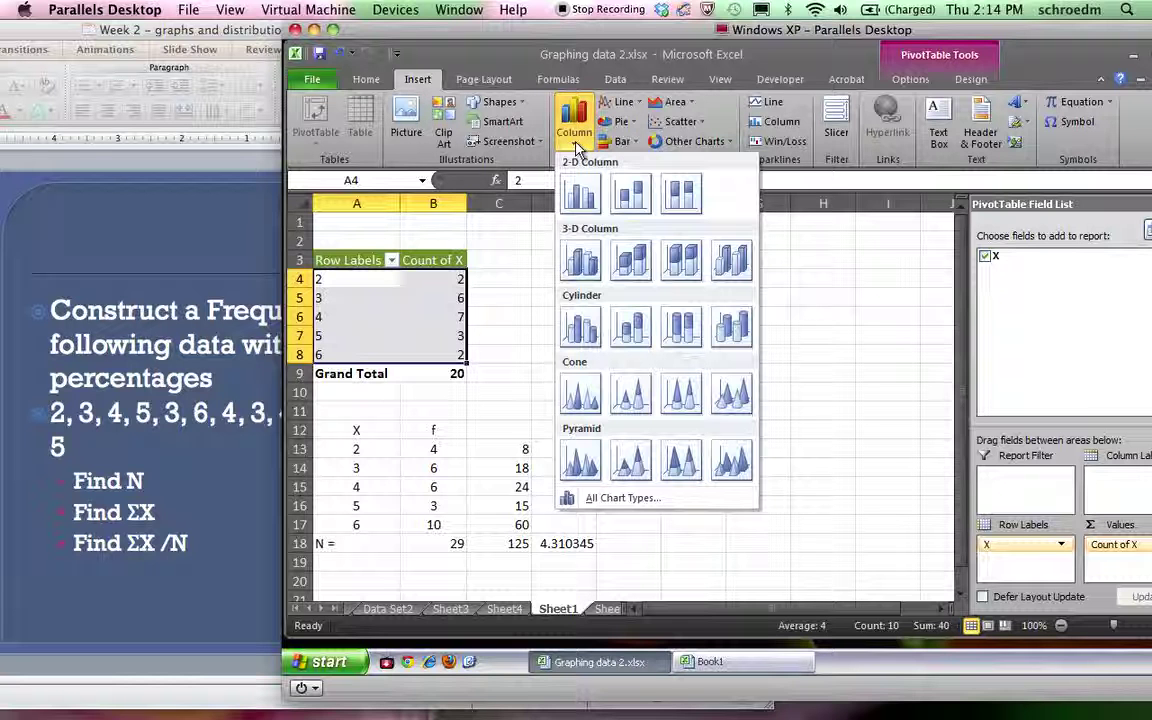
{"action": "left_click", "coordinate": [585, 197]}
{"action": "left_click_drag", "start_coordinate": [543, 284], "coordinate": [597, 231]}
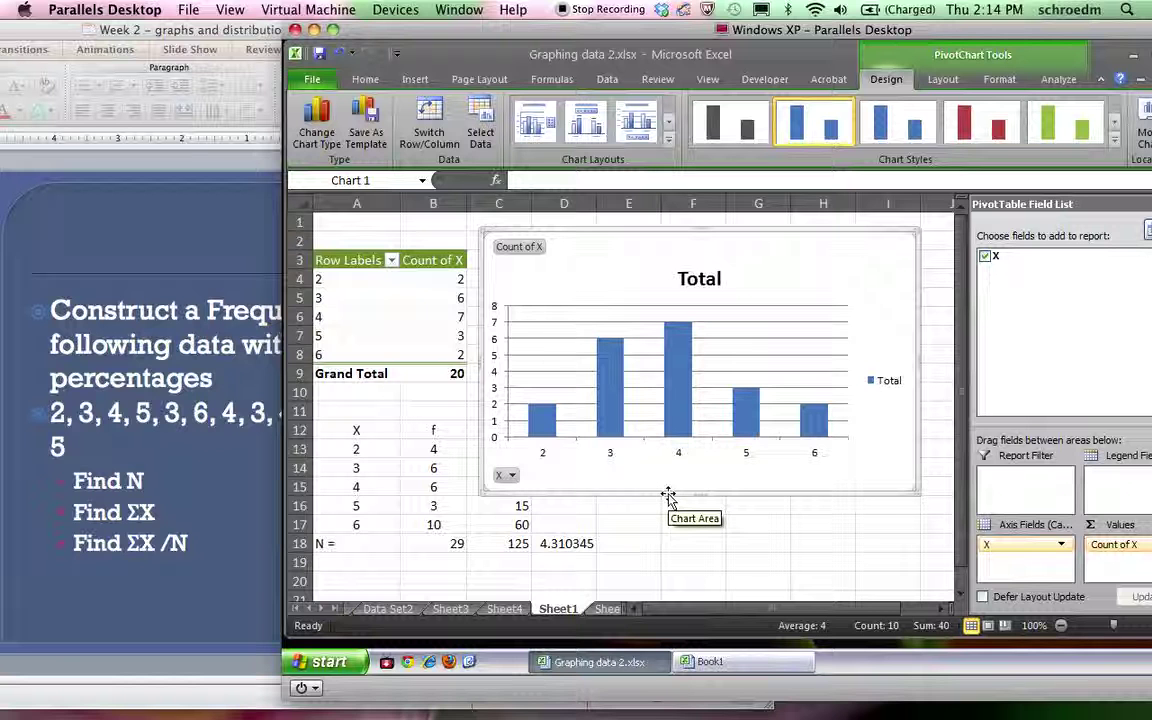
Retitle the column chart "Frequency of Values" and delete its "Total" legend.
{"action": "left_click", "coordinate": [899, 384]}
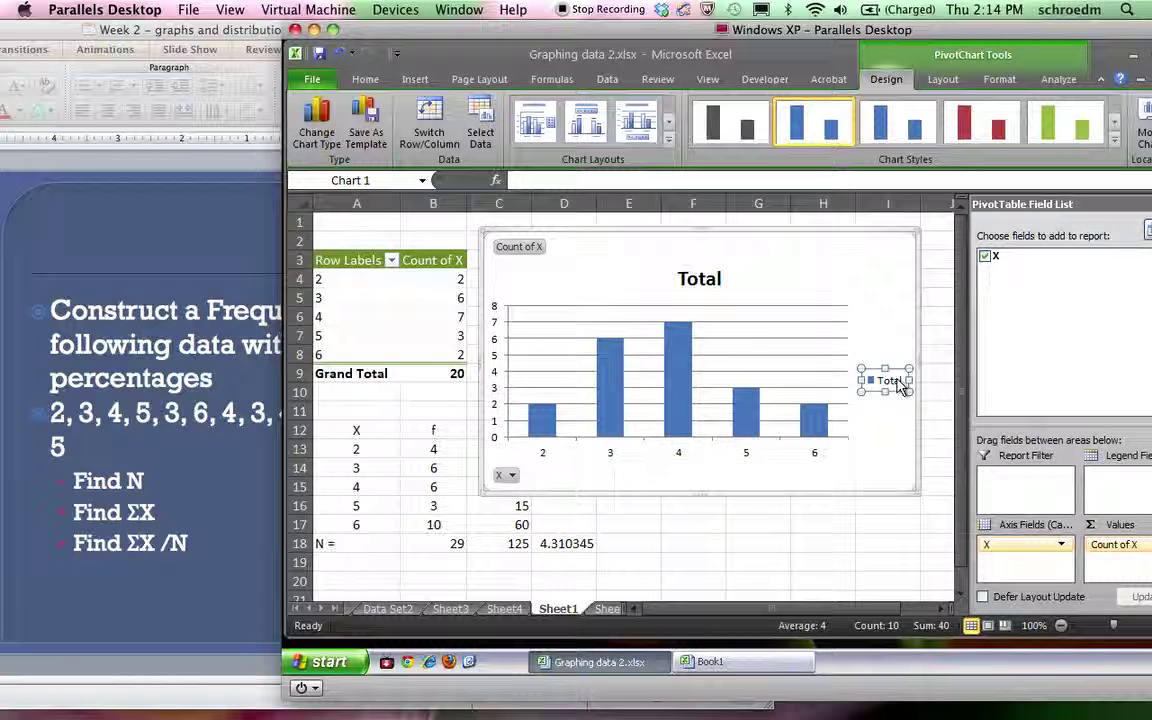
{"action": "left_click", "coordinate": [697, 280]}
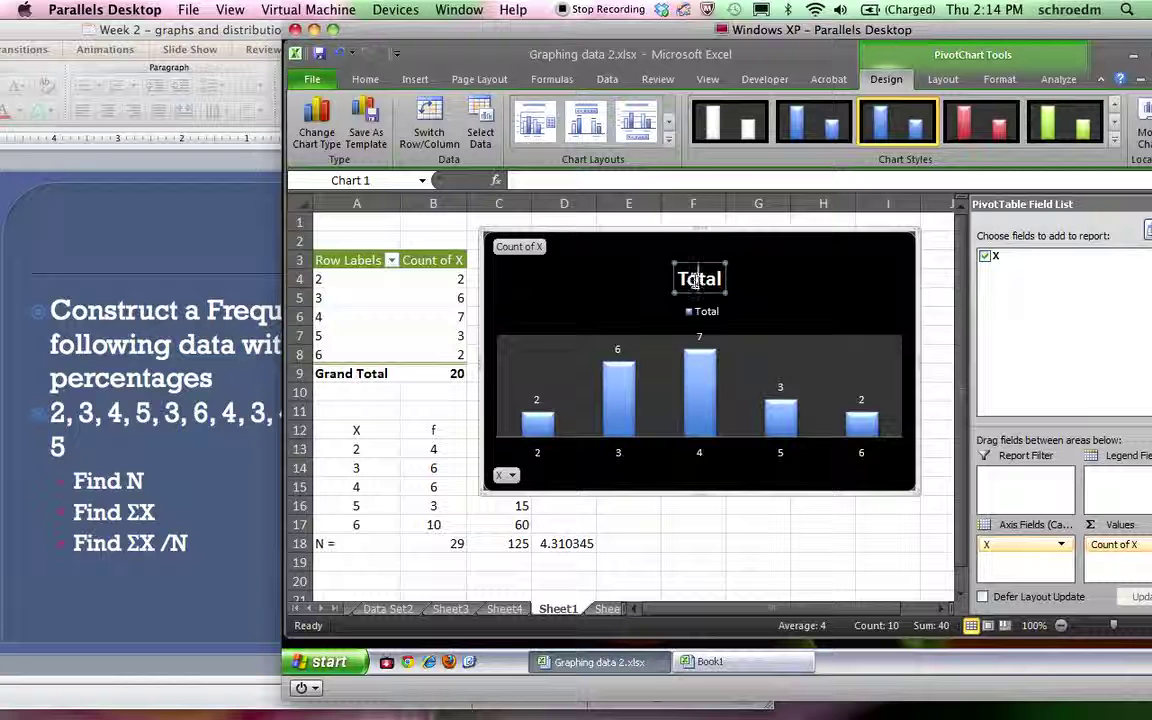
{"action": "double_click", "coordinate": [697, 280]}
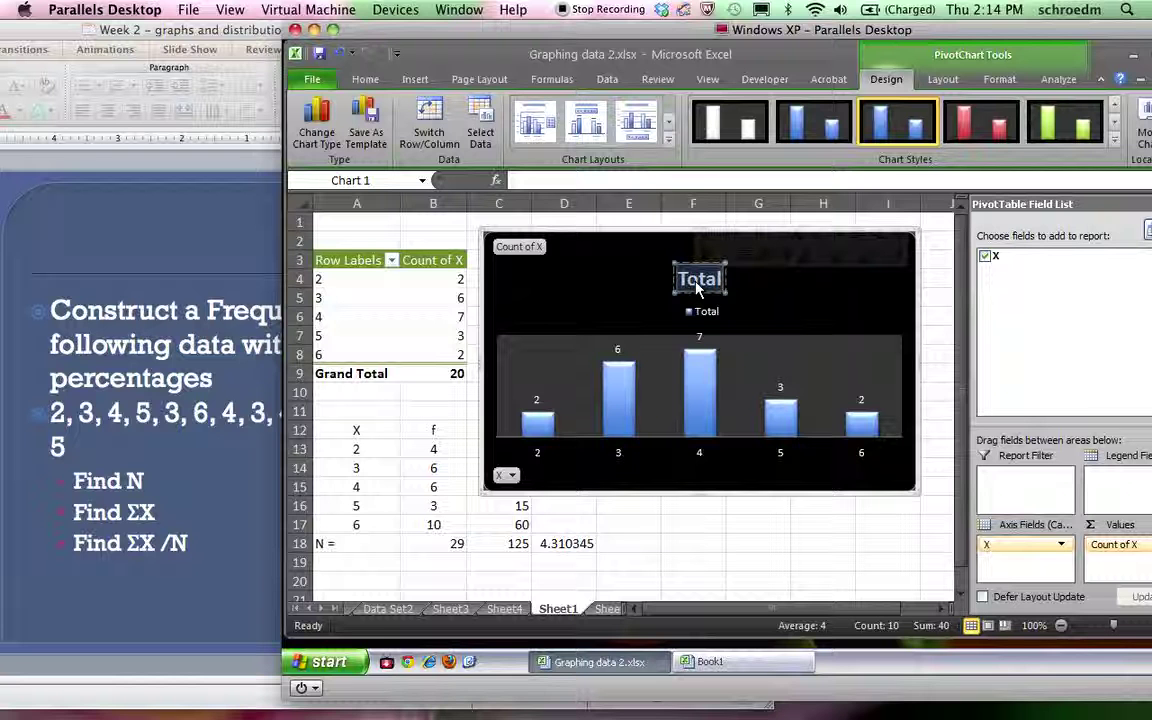
{"action": "type", "text": "Freq"}
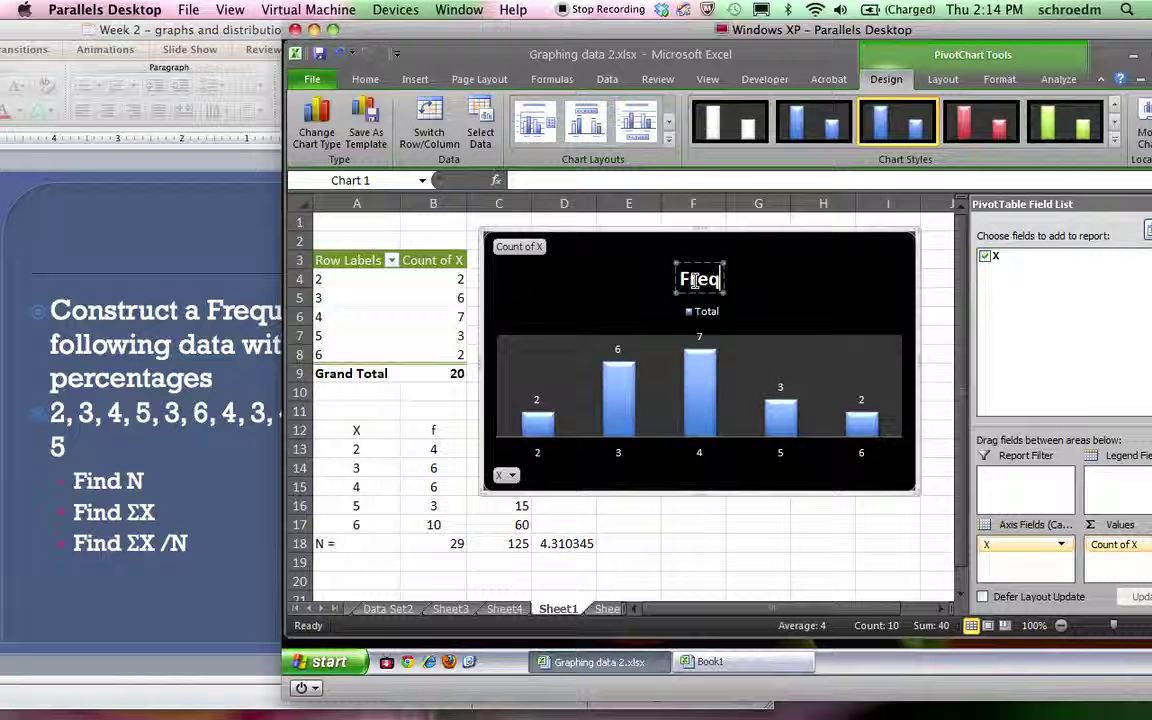
{"action": "type", "text": "uency of Values"}
{"action": "left_click", "coordinate": [716, 487]}
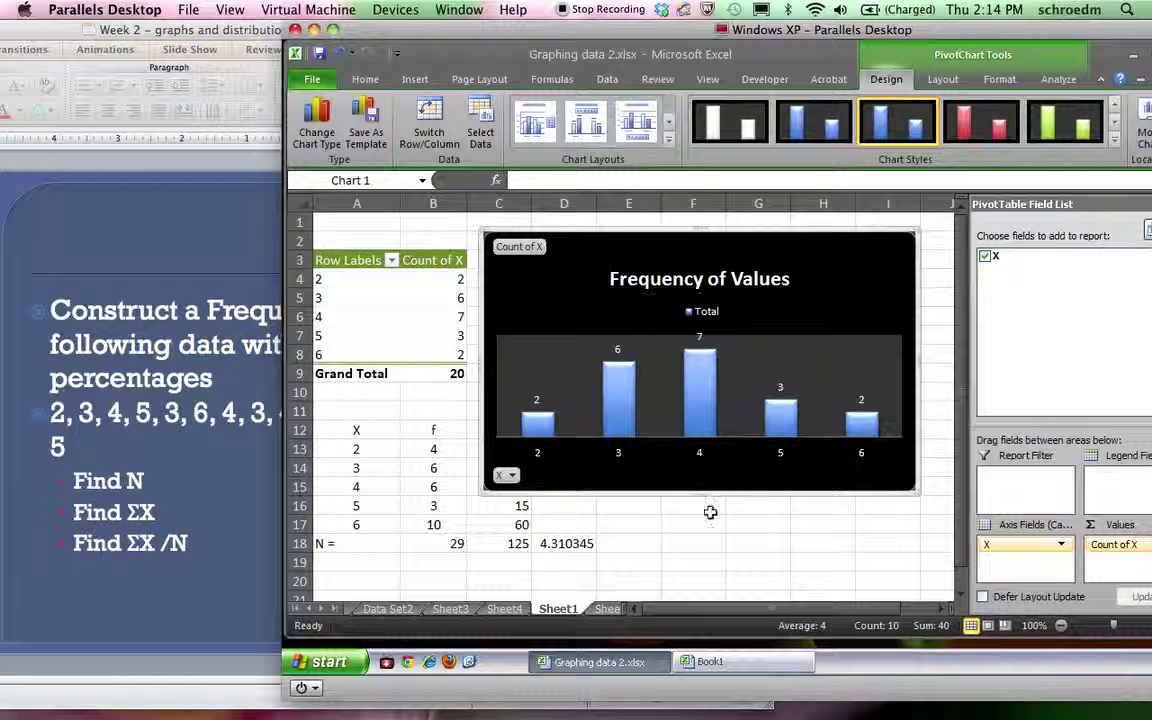
{"action": "left_click", "coordinate": [713, 316]}
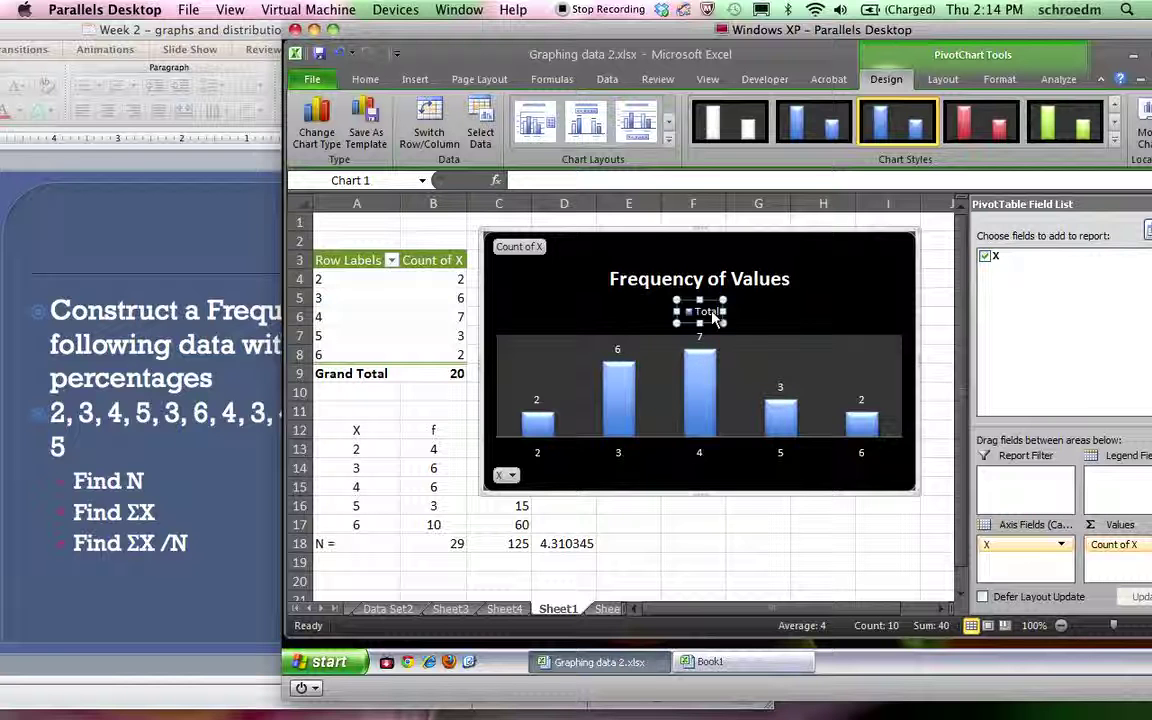
{"action": "key", "text": "Delete"}
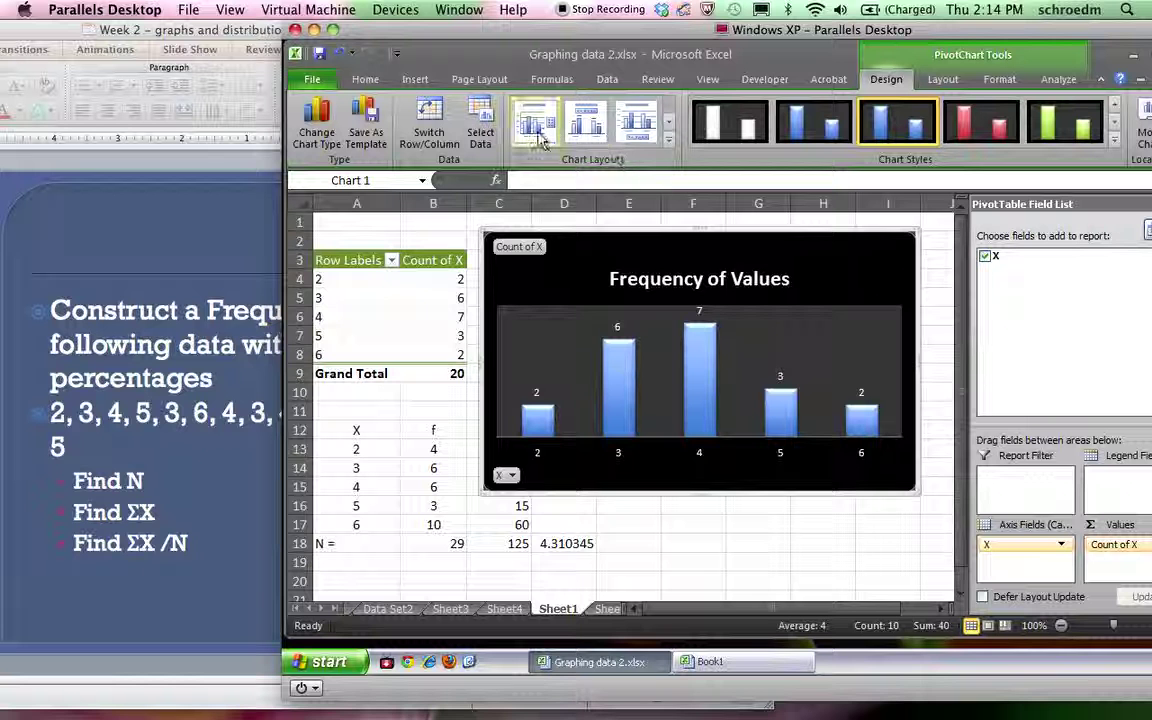
Try the gapless histogram layout on the chart, then apply the layout with separated columns, axis titles and a legend.
{"action": "left_click", "coordinate": [667, 143]}
{"action": "left_click", "coordinate": [585, 218]}
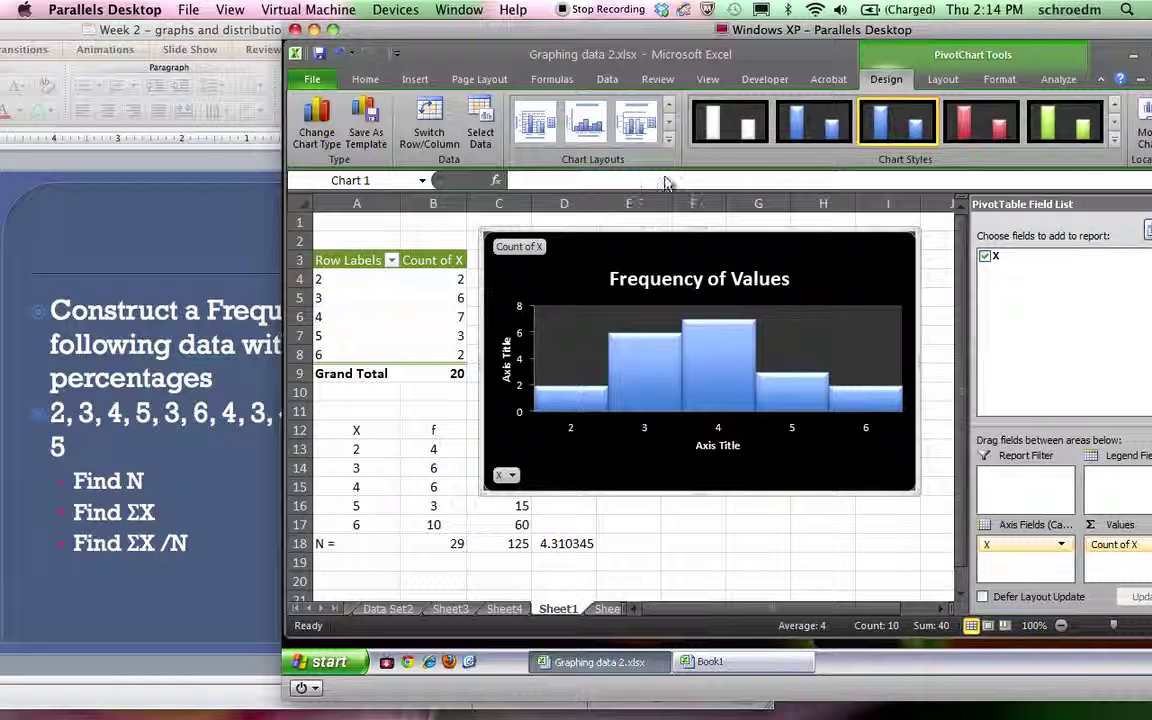
{"action": "left_click", "coordinate": [670, 148]}
{"action": "left_click", "coordinate": [638, 212]}
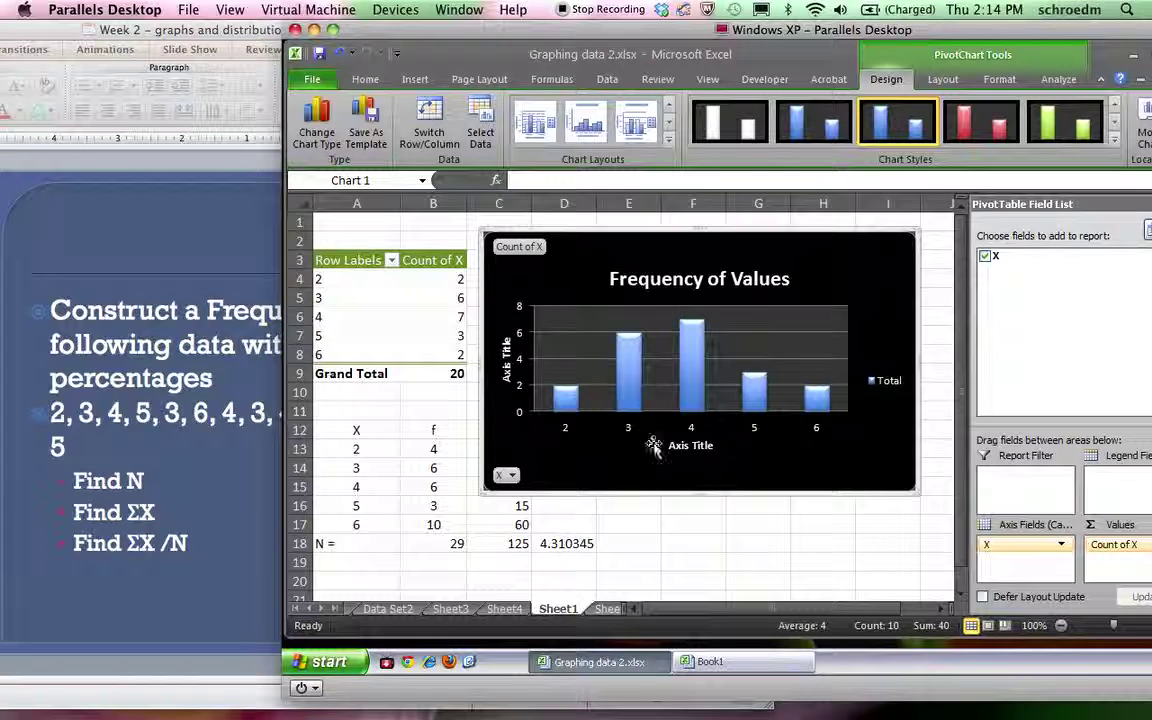
Switch to the PowerPoint presentation and view the teaching method and grade frequency table exercises on slides 12 and 13.
{"action": "left_click", "coordinate": [226, 628]}
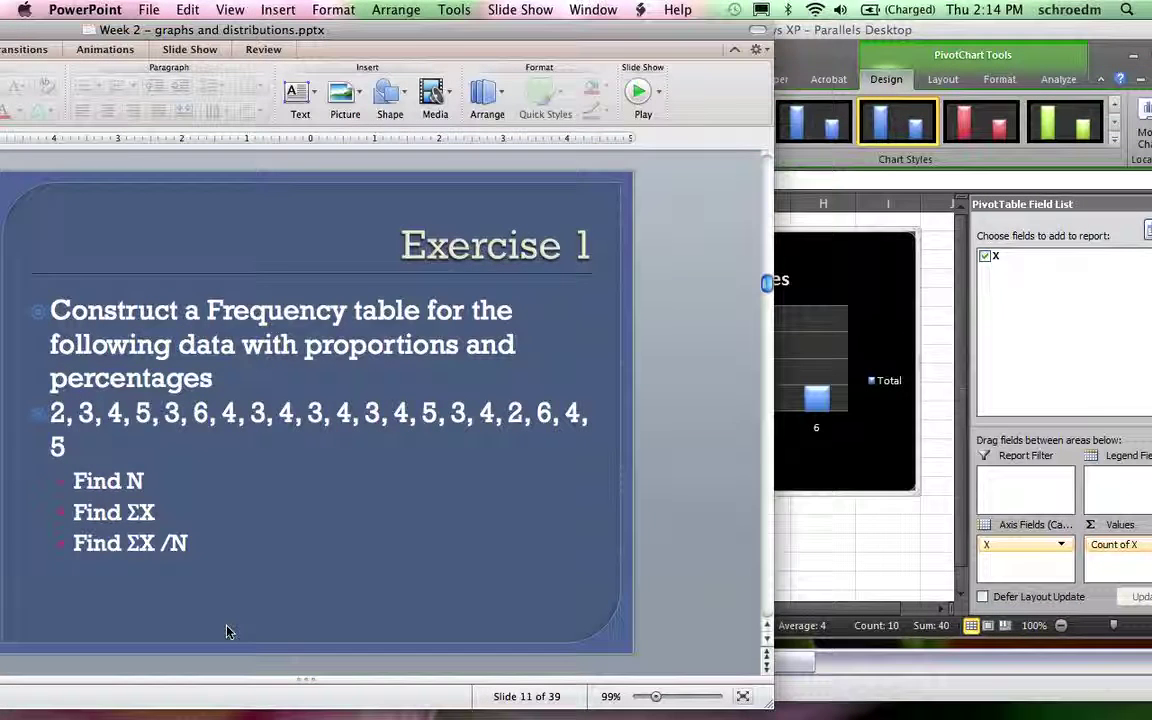
{"action": "scroll", "coordinate": [297, 365], "scroll_direction": "down", "scroll_amount": 1}
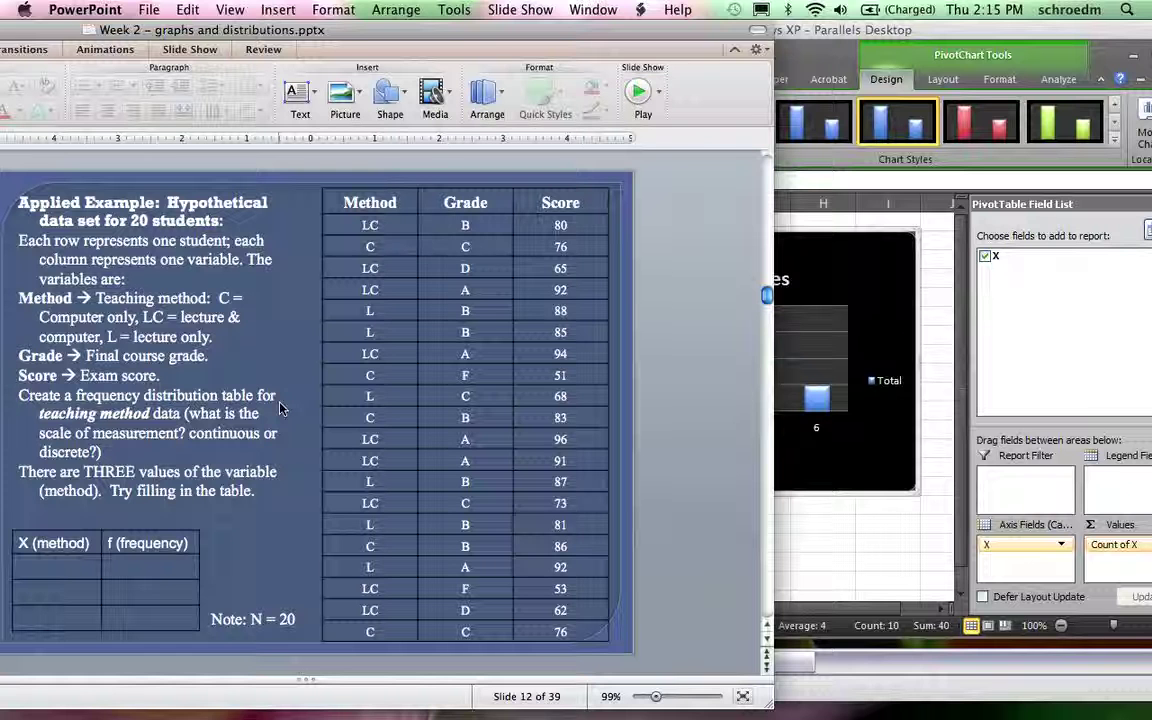
{"action": "left_click", "coordinate": [370, 225]}
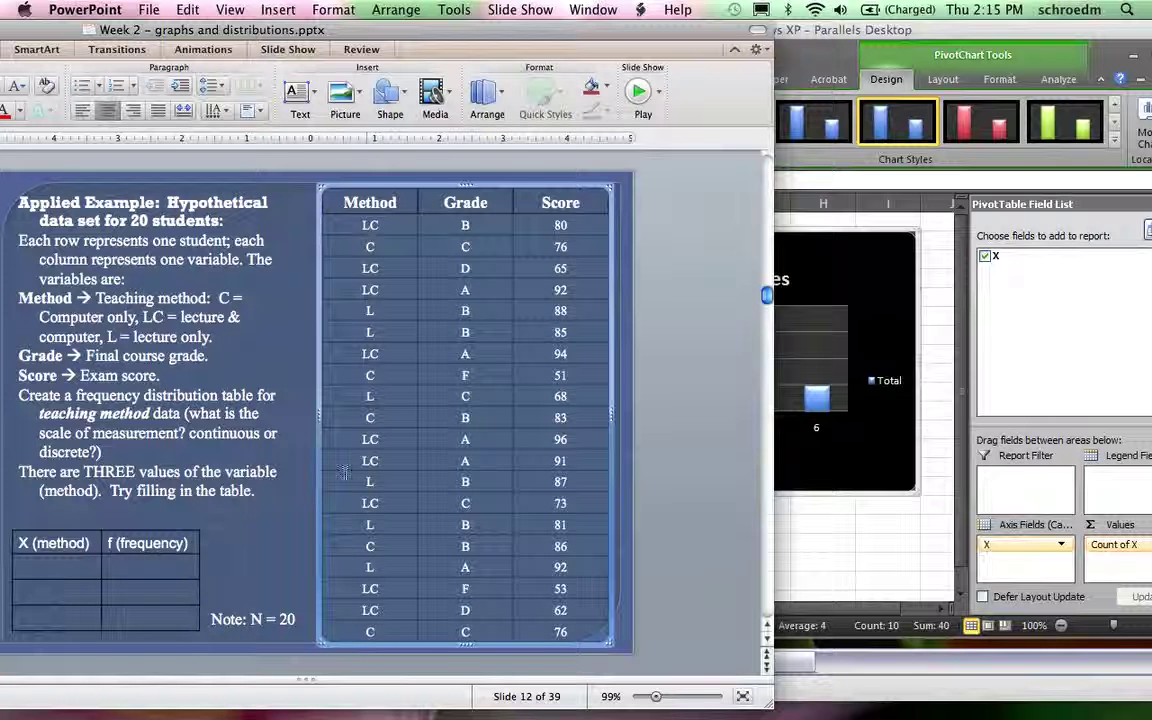
{"action": "left_click", "coordinate": [132, 550]}
{"action": "scroll", "coordinate": [209, 457], "scroll_direction": "down", "scroll_amount": 1}
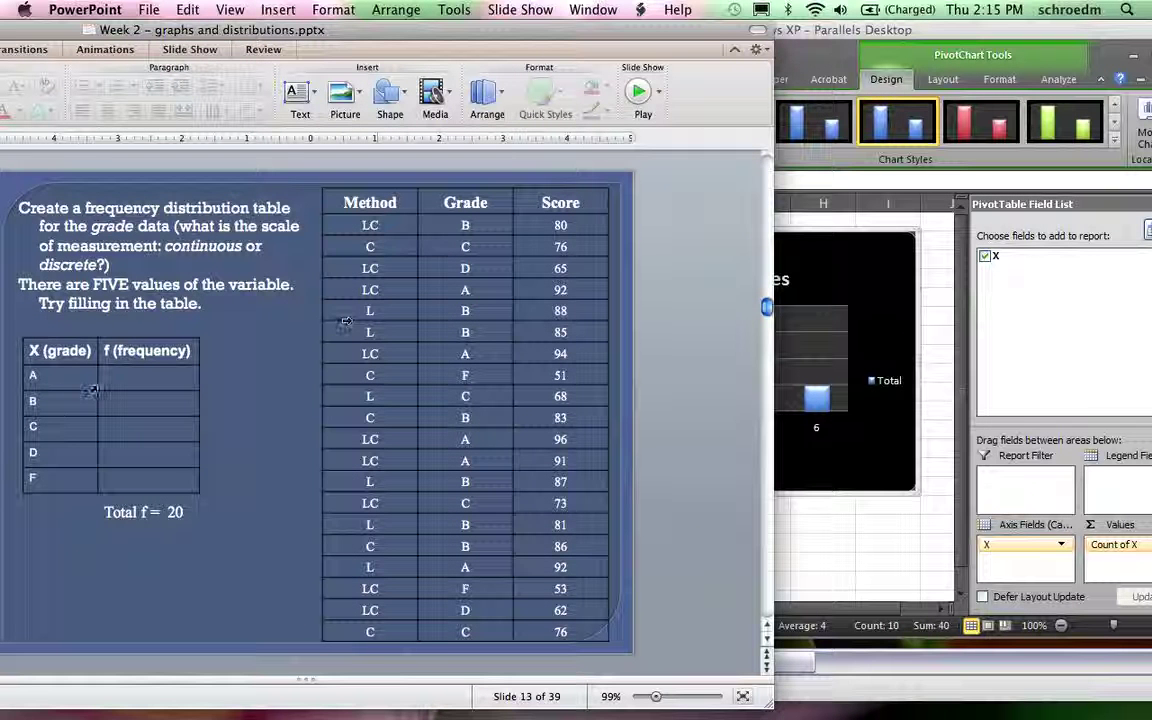
Review the Grouped Frequency Distributions explanation on slide 14 against the grade and score table on slide 13.
{"action": "scroll", "coordinate": [240, 357], "scroll_direction": "down", "scroll_amount": 1}
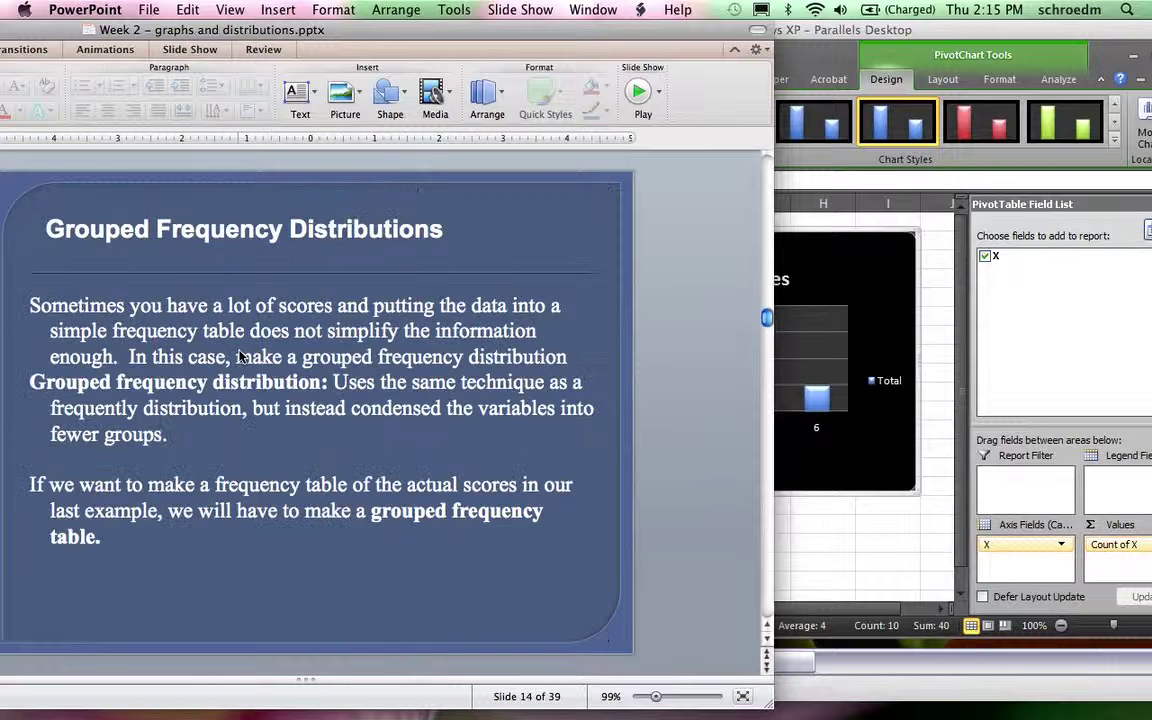
{"action": "scroll", "coordinate": [240, 357], "scroll_direction": "up", "scroll_amount": 1}
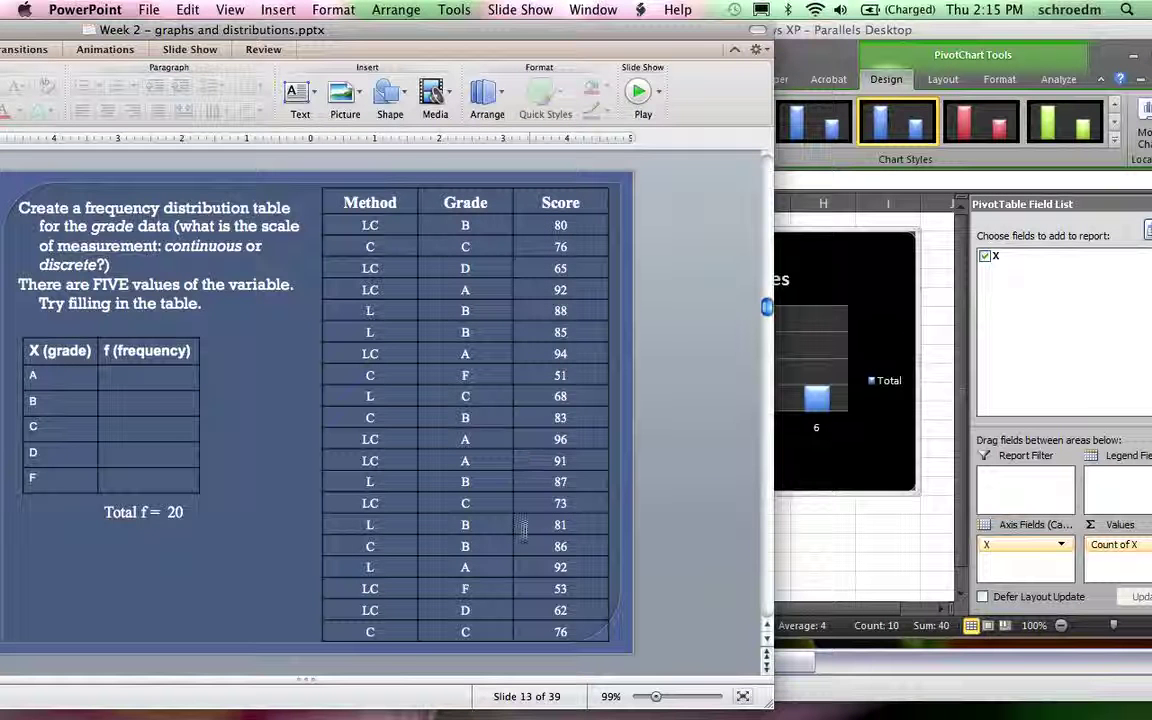
{"action": "scroll", "coordinate": [240, 504], "scroll_direction": "down", "scroll_amount": 2}
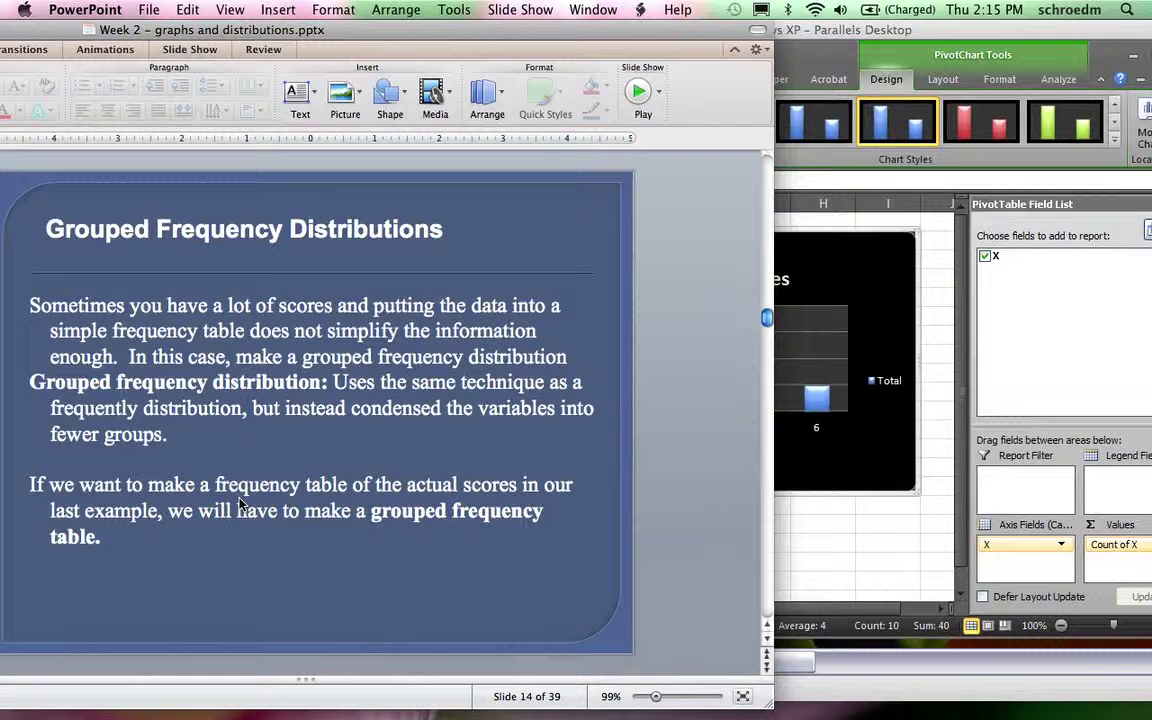
{"action": "scroll", "coordinate": [240, 504], "scroll_direction": "up", "scroll_amount": 1}
Switch to the Excel workbook and delete the "Frequency of Values" chart from Sheet1.
{"action": "left_click", "coordinate": [777, 492]}
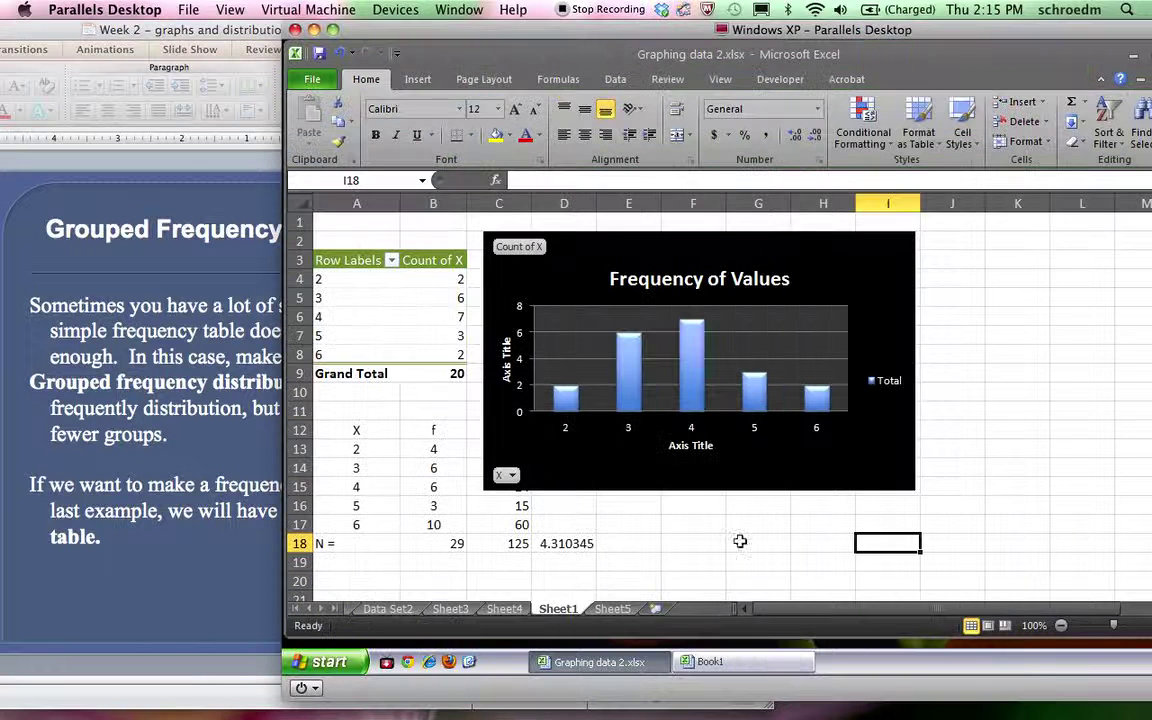
{"action": "left_click", "coordinate": [617, 241]}
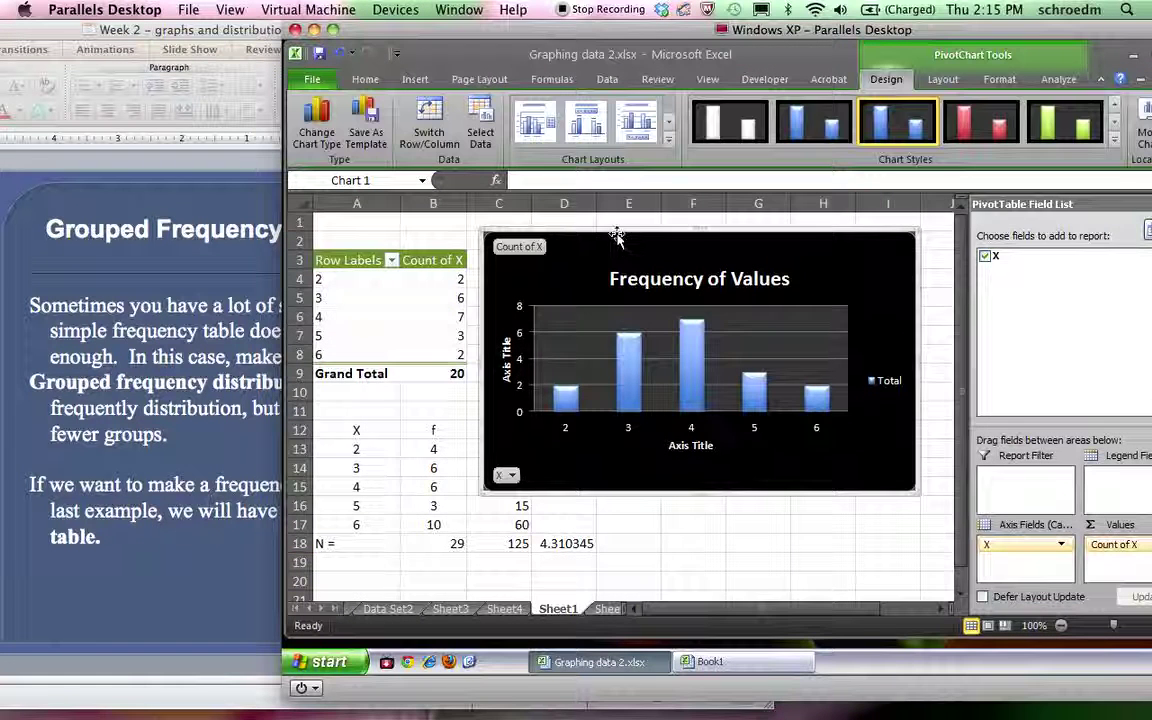
{"action": "key", "text": "Delete"}
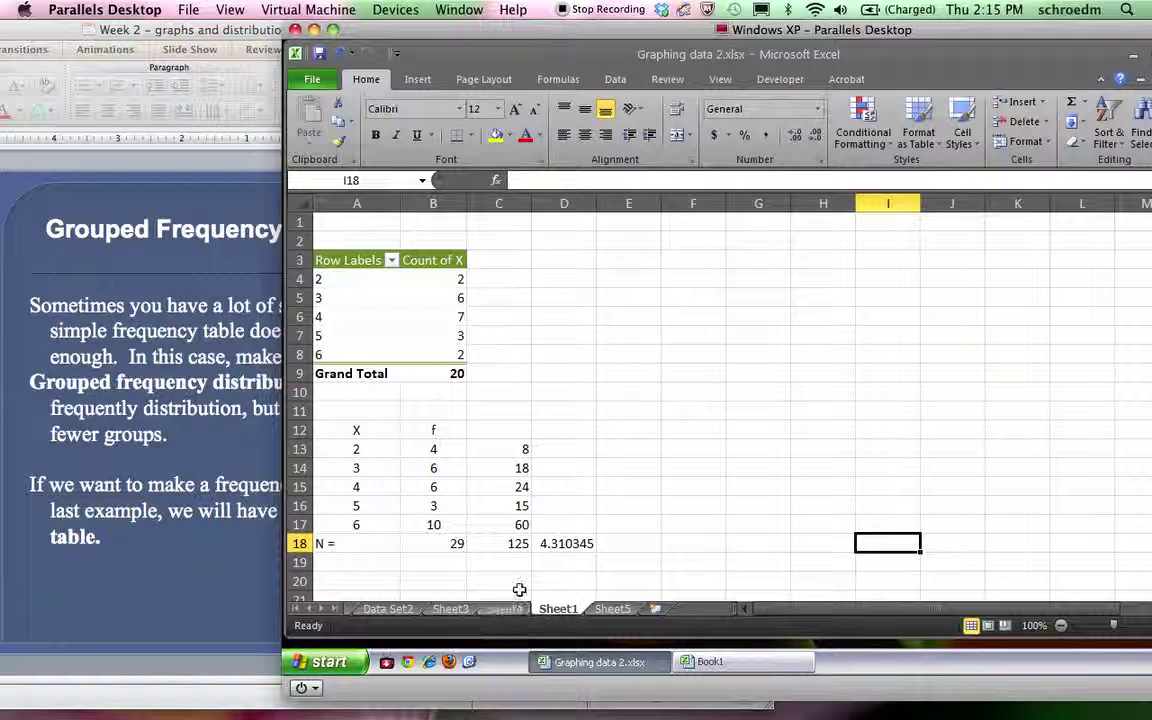
Open the Data Set2 sheet and examine its variables from id through wordprob, highlighting the columns from mot onward.
{"action": "left_click", "coordinate": [388, 608]}
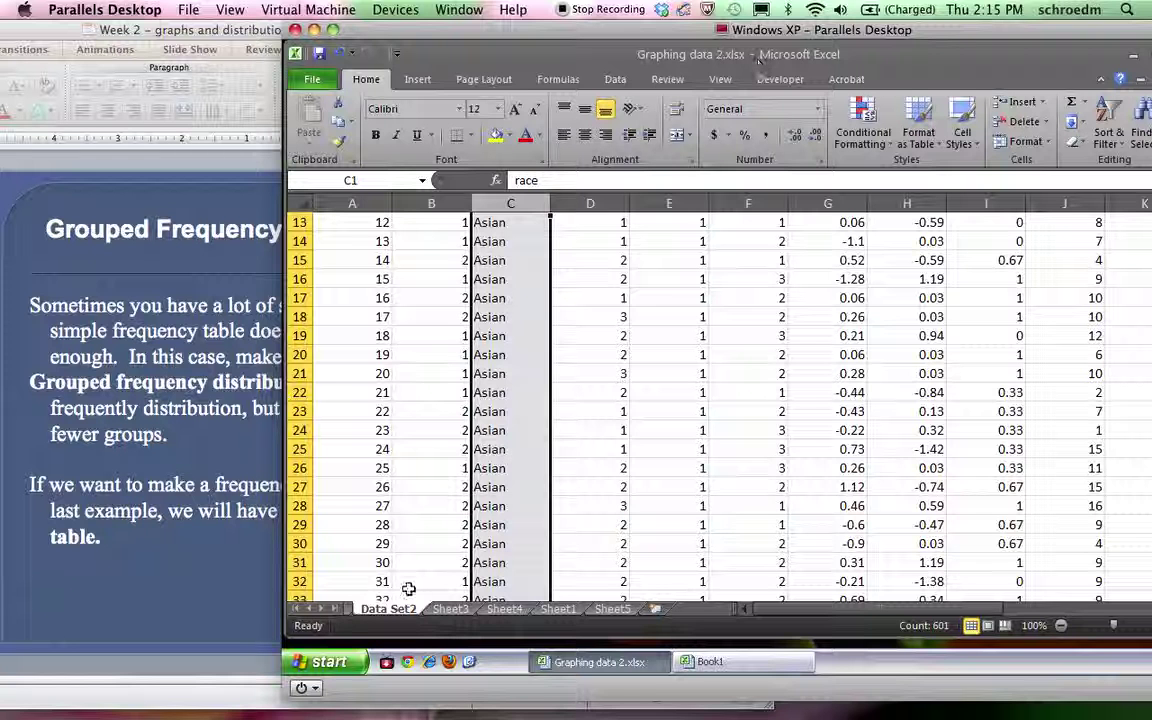
{"action": "scroll", "coordinate": [428, 524], "scroll_direction": "up", "scroll_amount": 1}
{"action": "scroll", "coordinate": [428, 524], "scroll_direction": "down", "scroll_amount": 1}
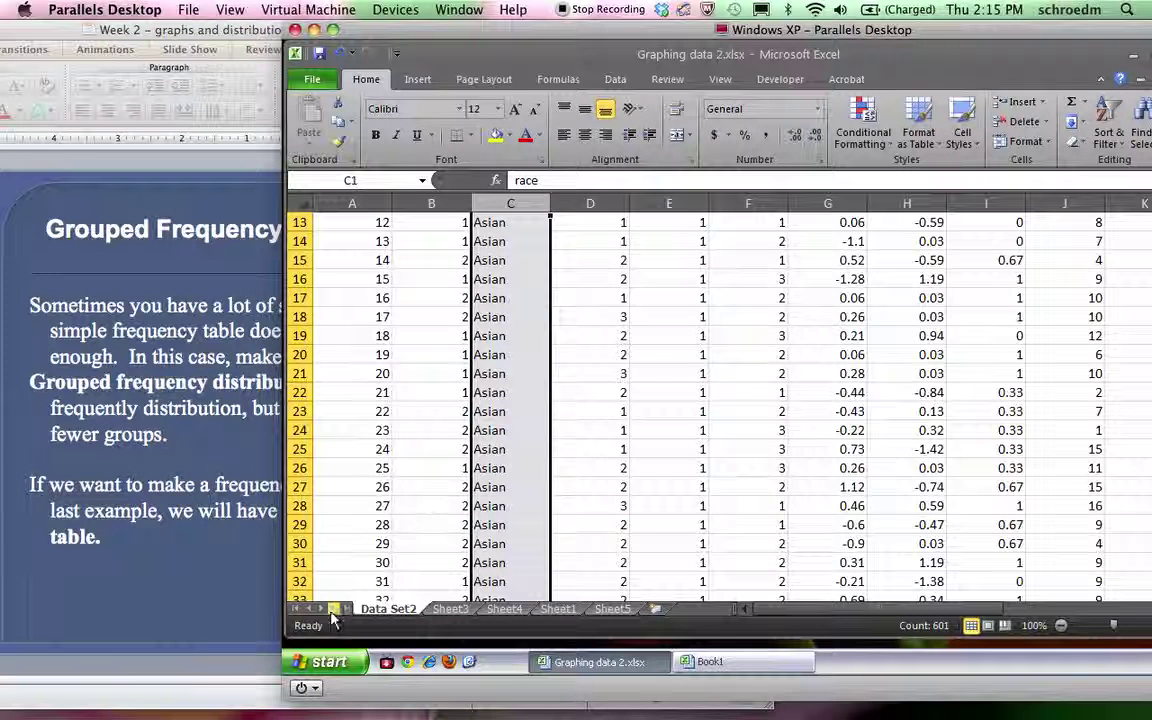
{"action": "left_click", "coordinate": [489, 450]}
{"action": "scroll", "coordinate": [676, 421], "scroll_direction": "up", "scroll_amount": 4}
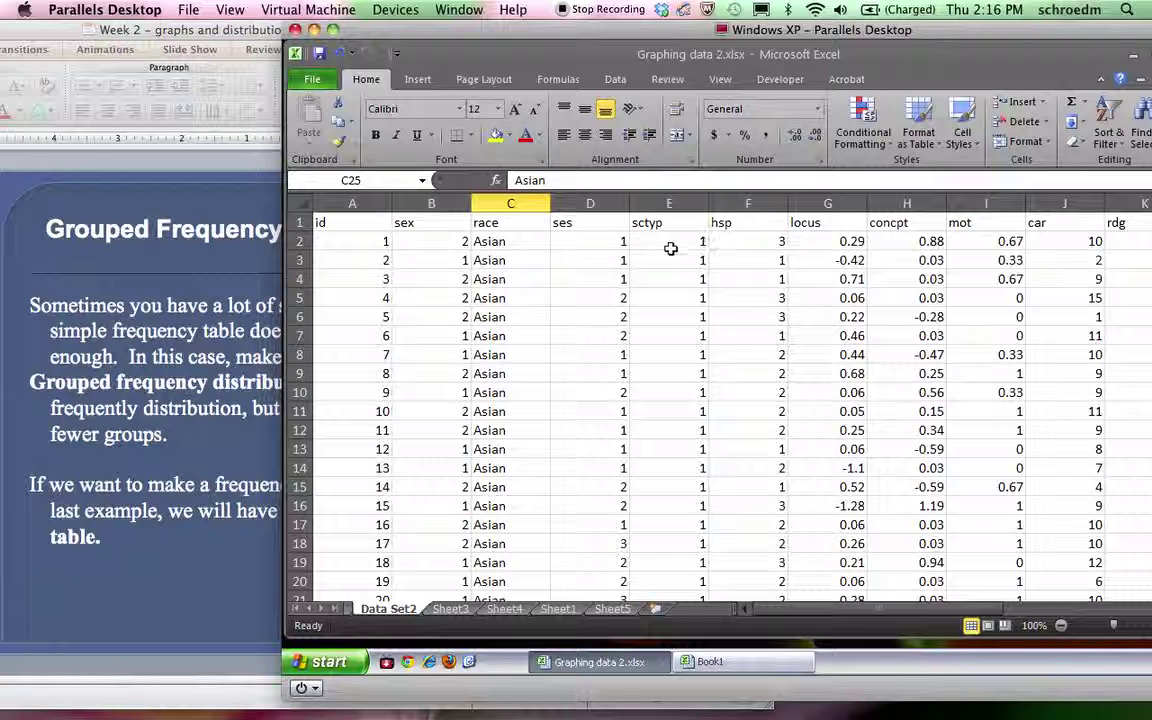
{"action": "scroll", "coordinate": [765, 281], "scroll_direction": "right", "scroll_amount": 7}
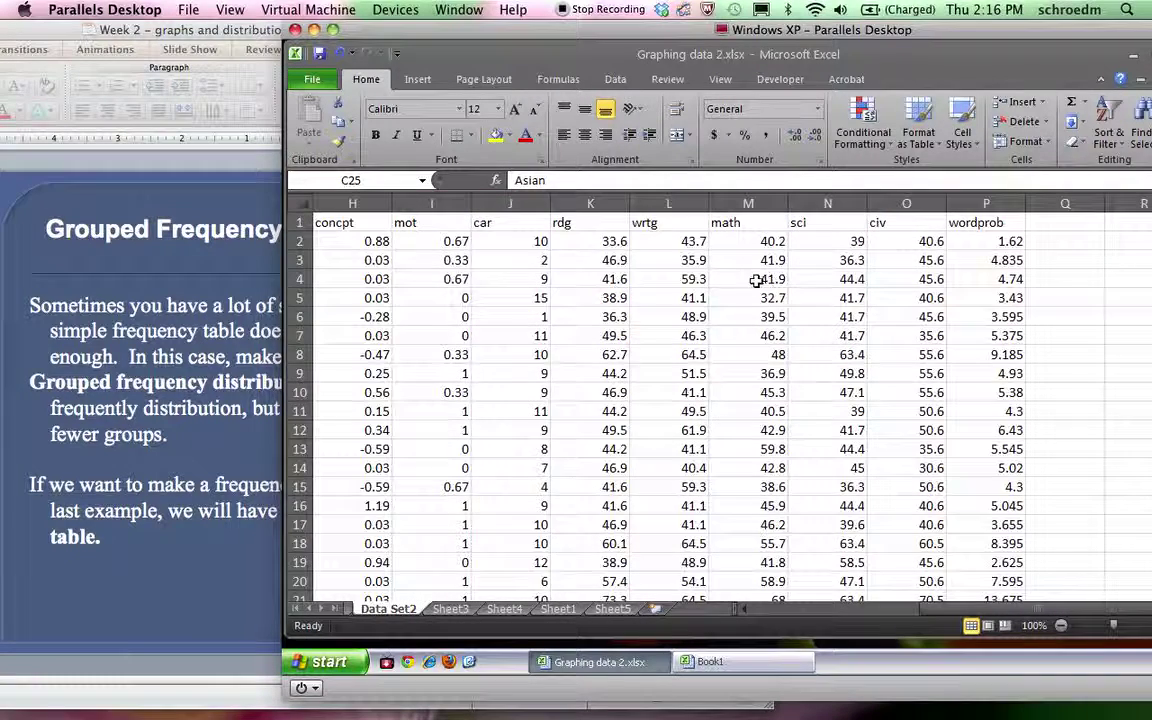
{"action": "left_click_drag", "start_coordinate": [425, 222], "coordinate": [965, 447]}
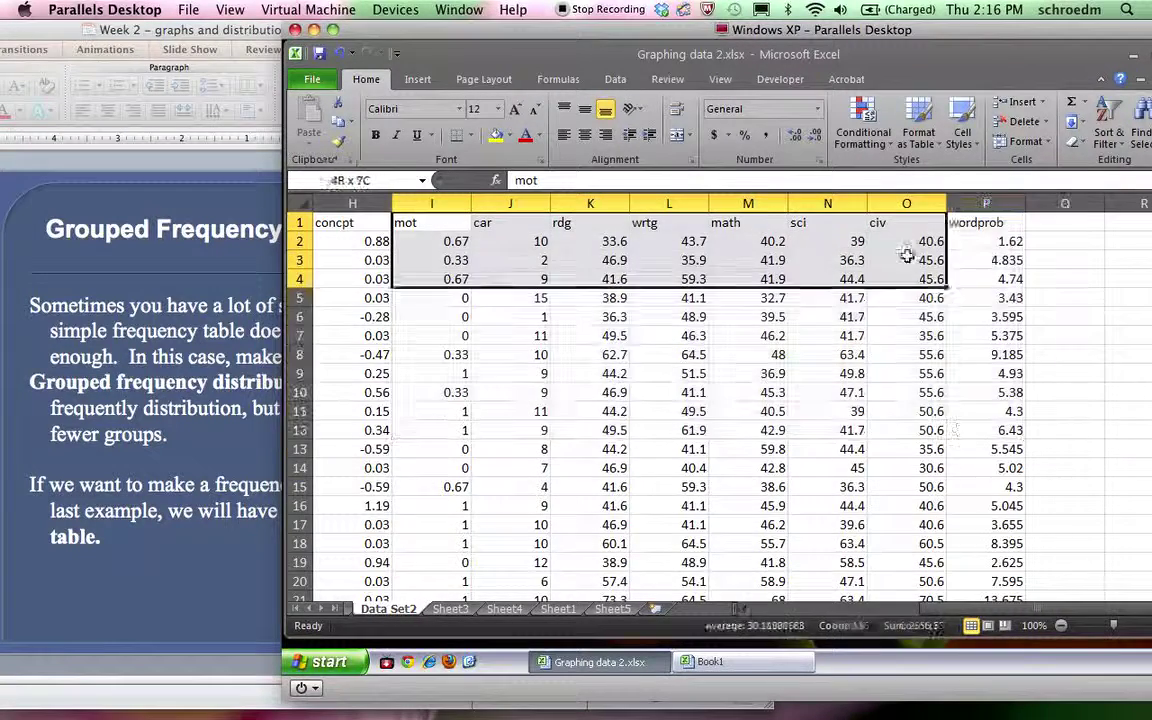
Examine the records down the length of Data Set2 and return to the header row to check the variables.
{"action": "scroll", "coordinate": [640, 321], "scroll_direction": "left", "scroll_amount": 7}
{"action": "scroll", "coordinate": [630, 321], "scroll_direction": "down", "scroll_amount": 20}
{"action": "scroll", "coordinate": [623, 321], "scroll_direction": "down", "scroll_amount": 20}
{"action": "scroll", "coordinate": [623, 321], "scroll_direction": "down", "scroll_amount": 5}
{"action": "scroll", "coordinate": [623, 321], "scroll_direction": "up", "scroll_amount": 20}
{"action": "scroll", "coordinate": [623, 321], "scroll_direction": "up", "scroll_amount": 20}
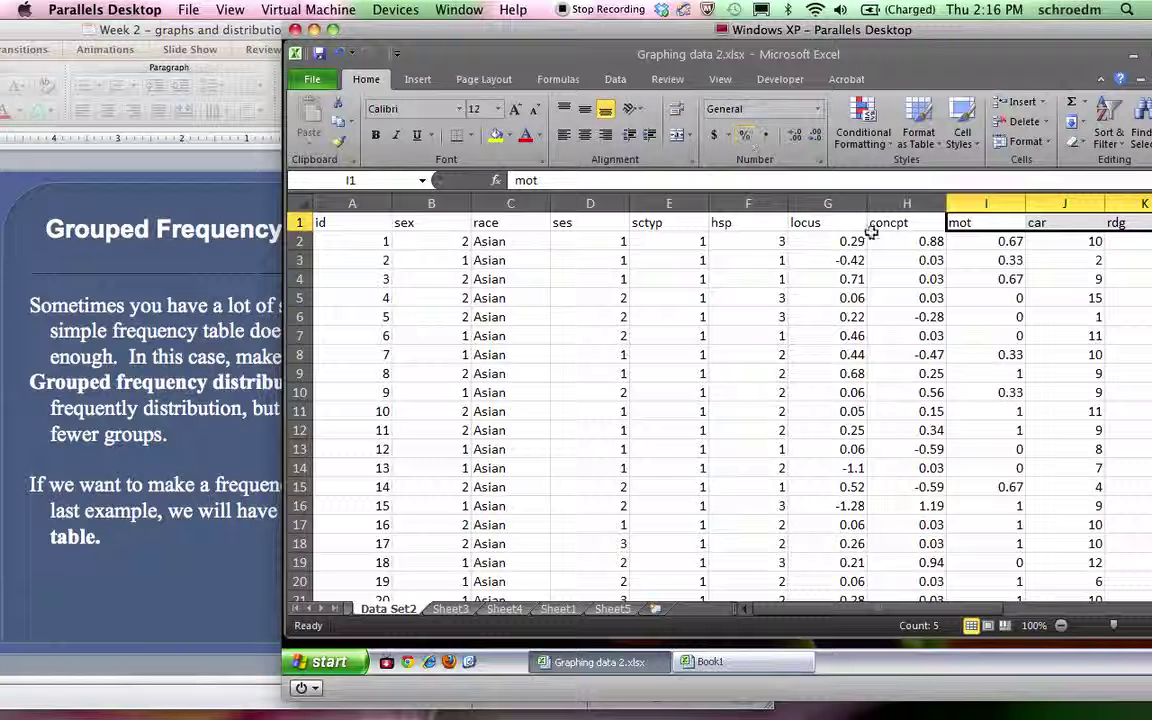
{"action": "scroll", "coordinate": [781, 260], "scroll_direction": "right", "scroll_amount": 5}
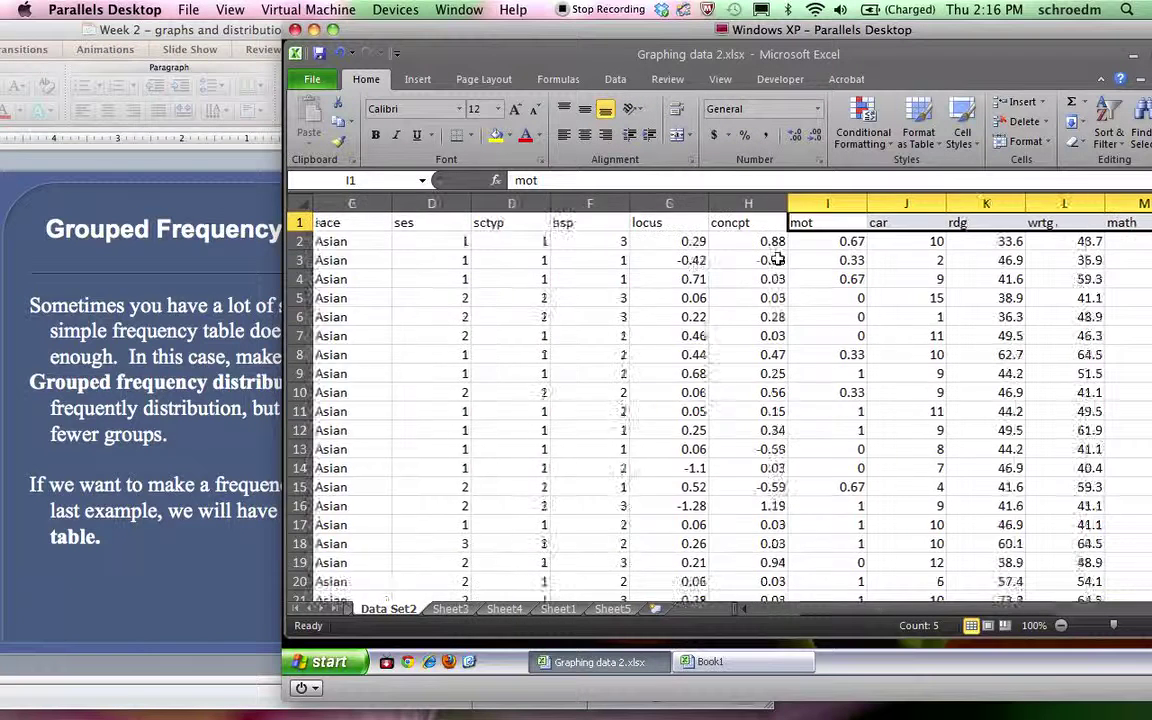